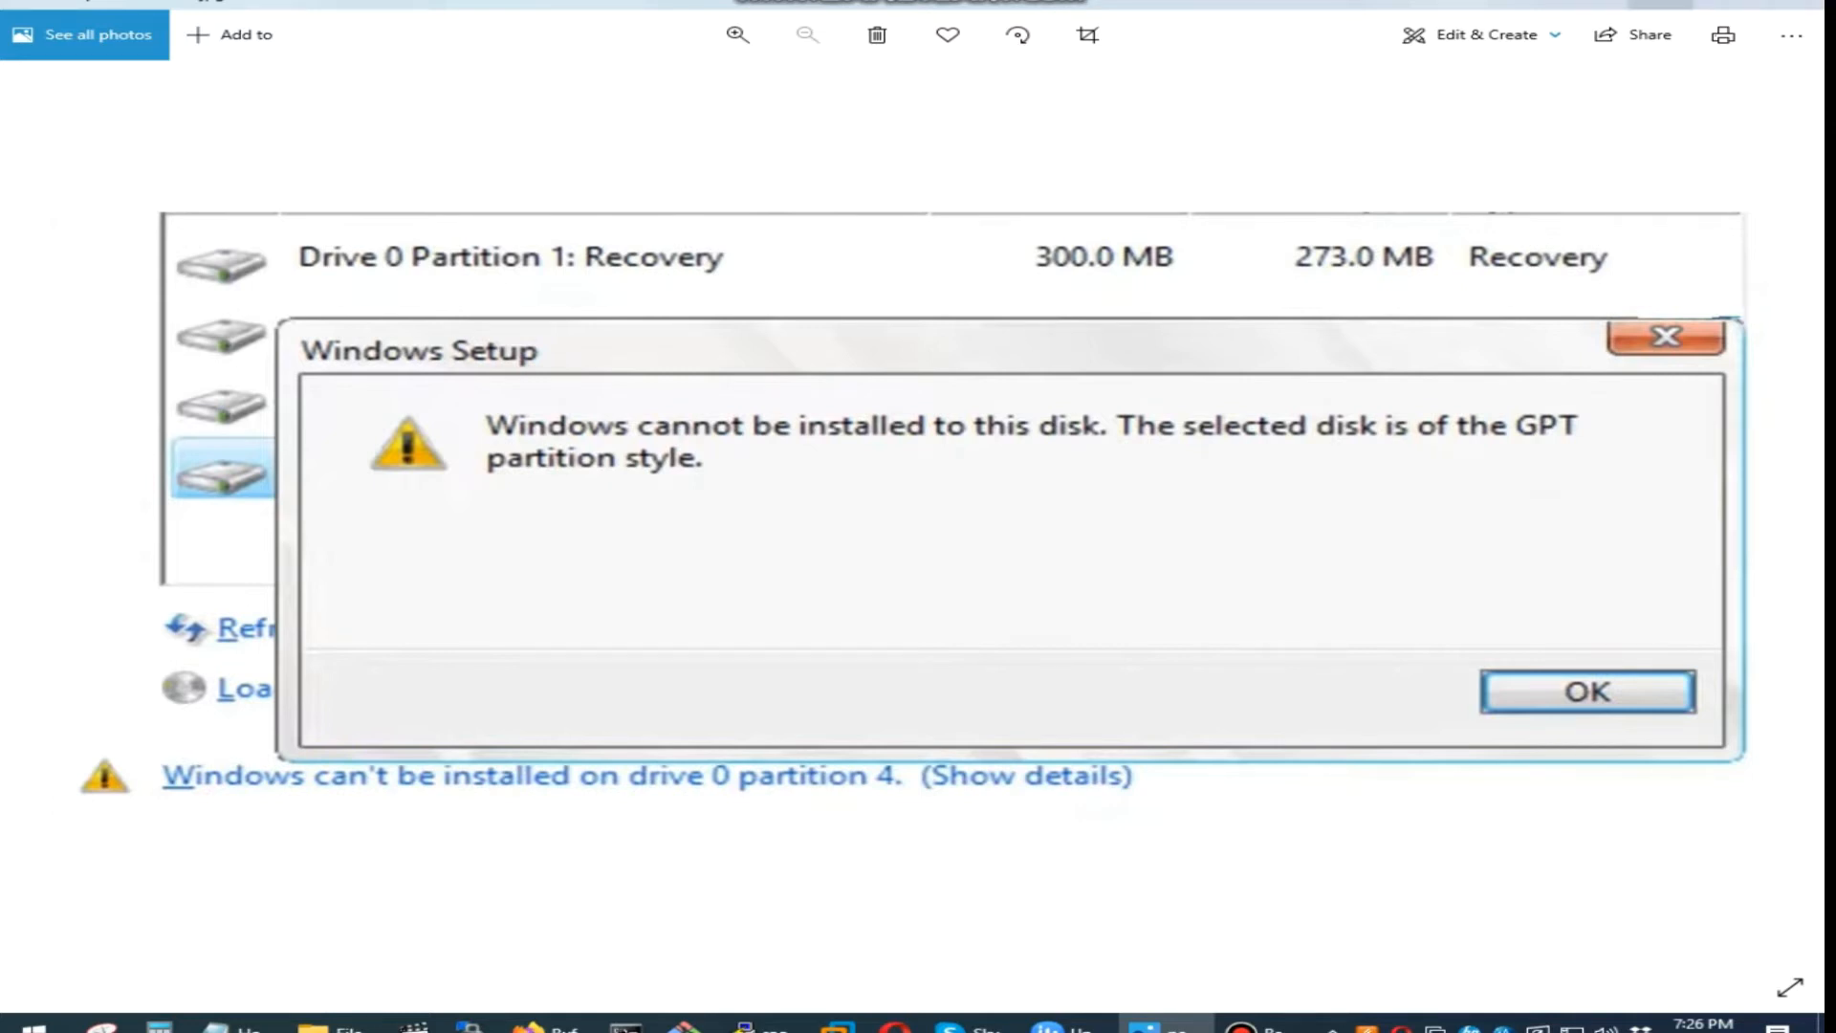
Step: Dismiss the error picture and open Disk Management for this PC in a maximized Computer Management window
{"action": "left_click", "coordinate": [1661, 4]}
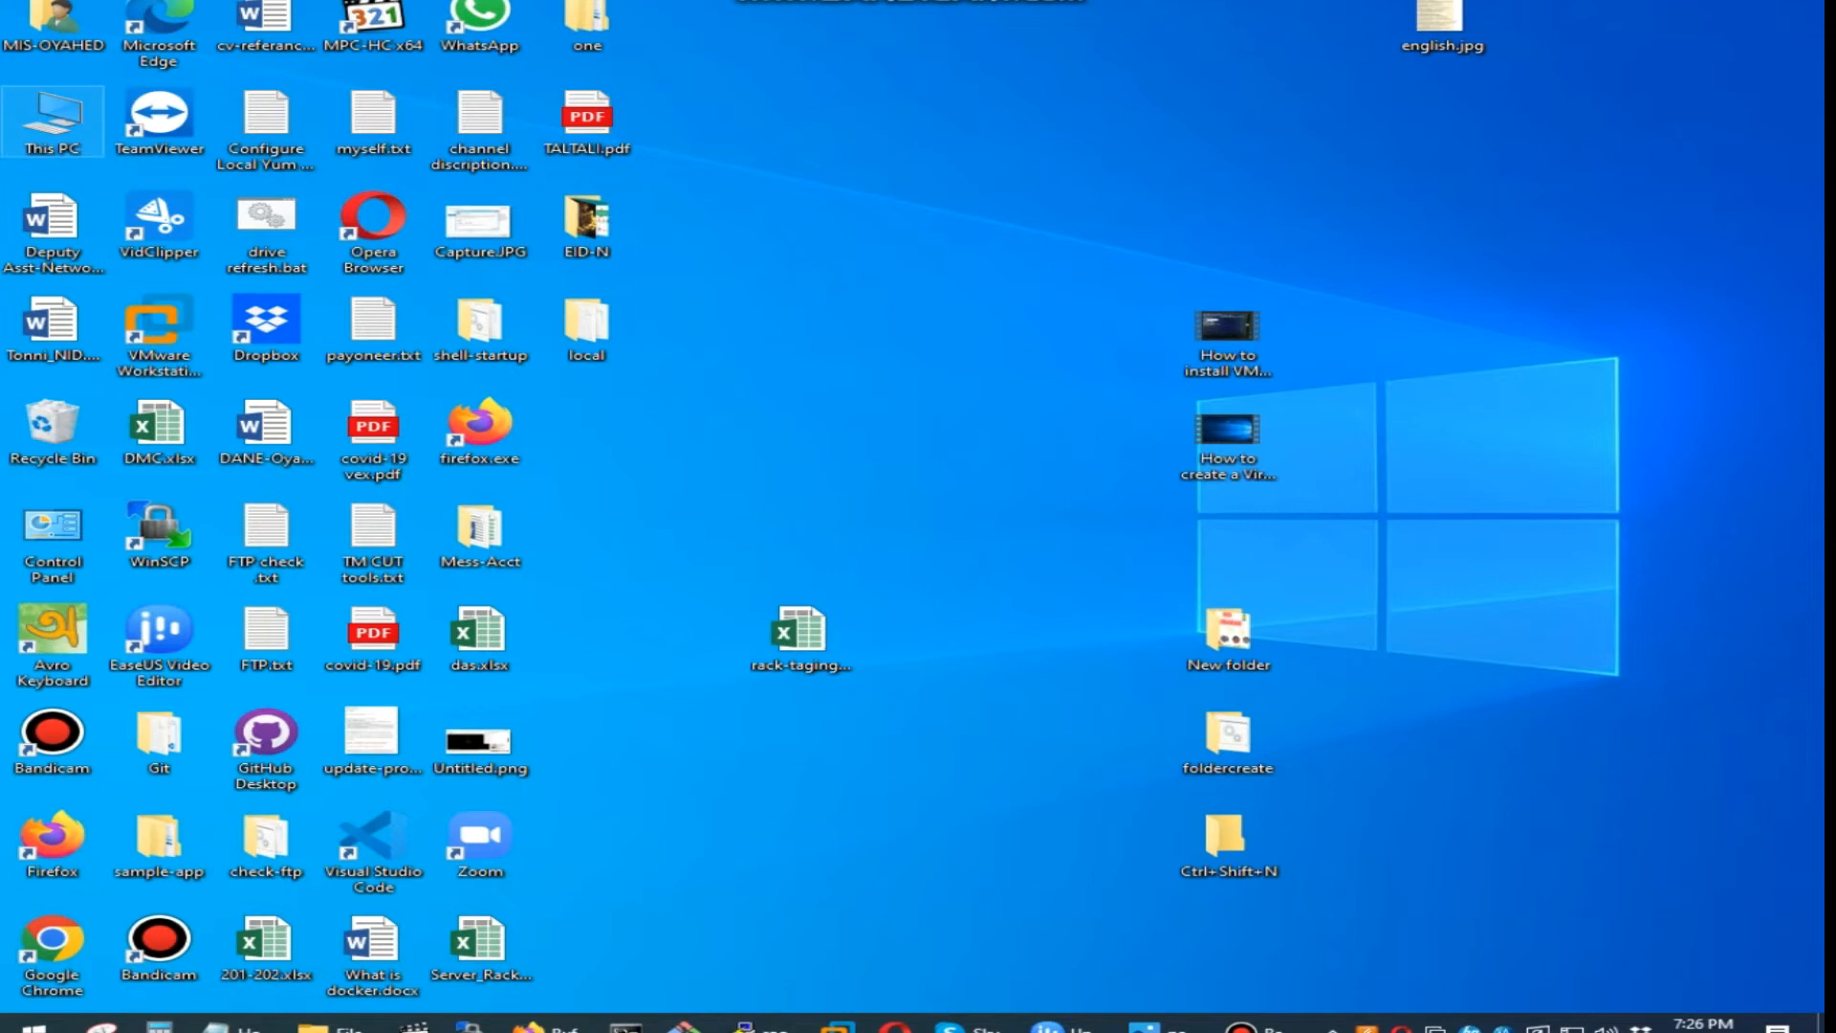
{"action": "right_click", "coordinate": [52, 134]}
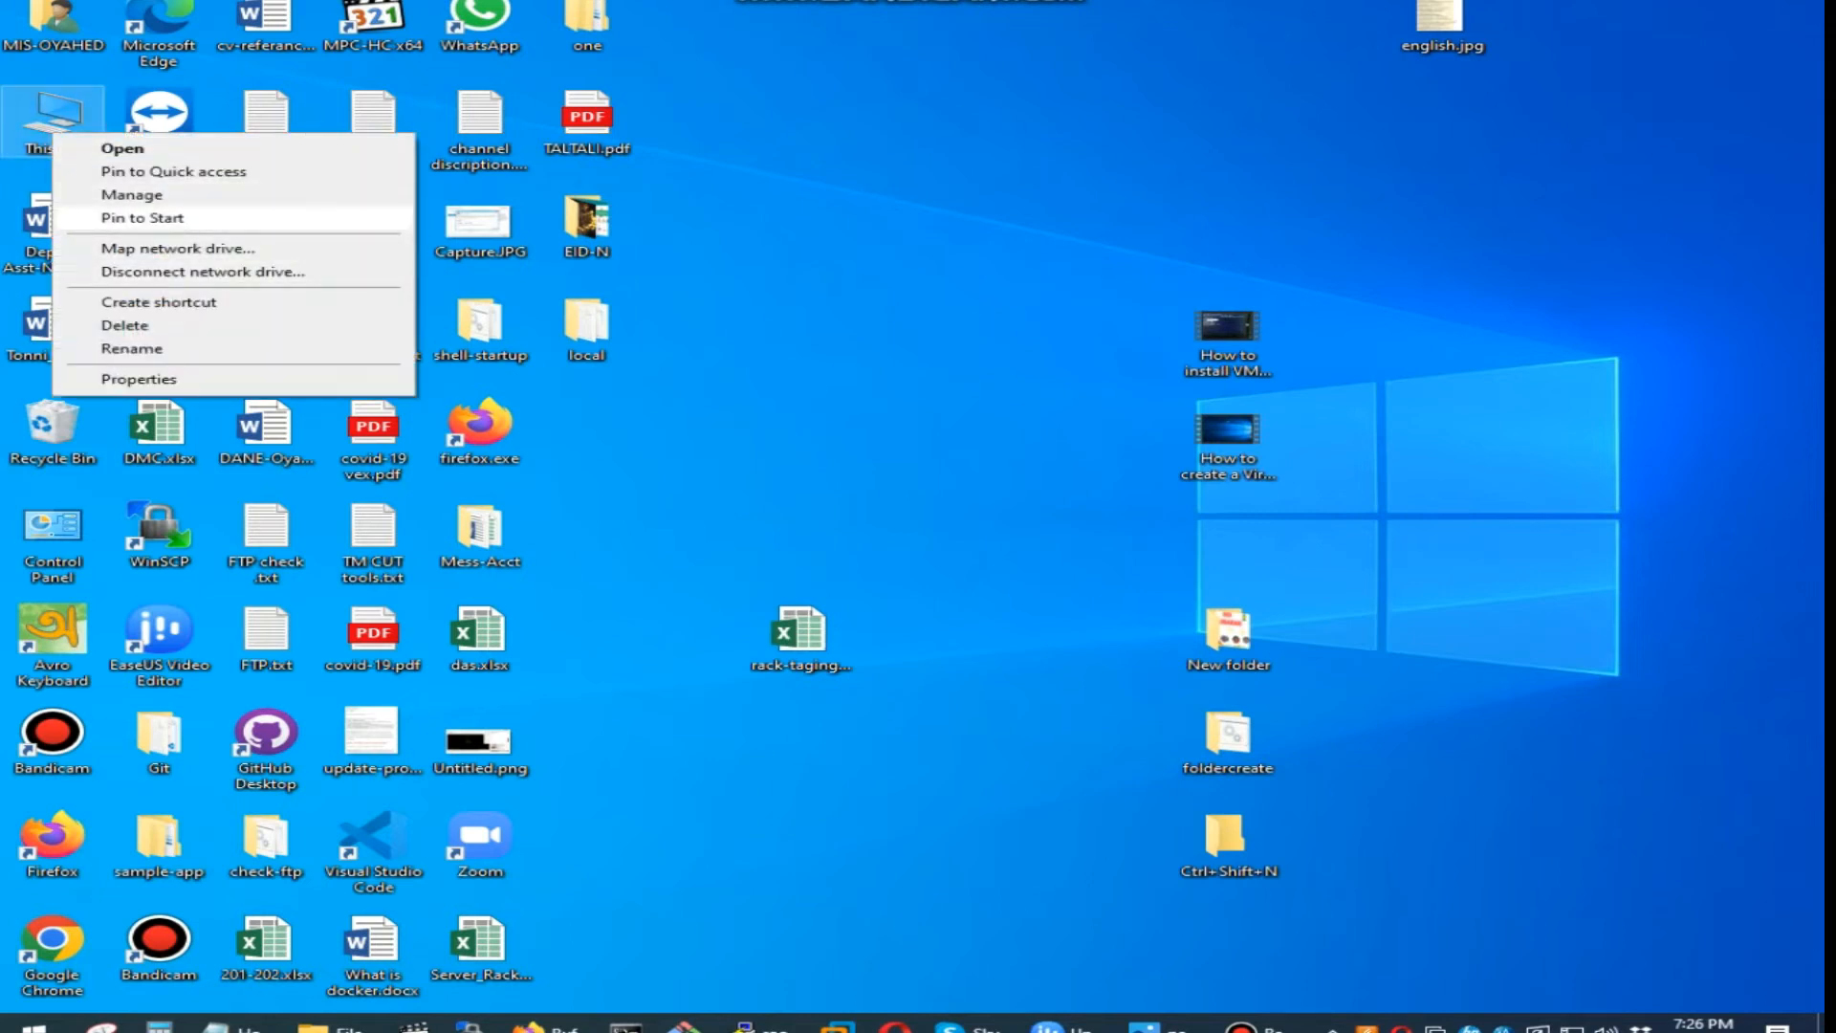
{"action": "left_click", "coordinate": [159, 195]}
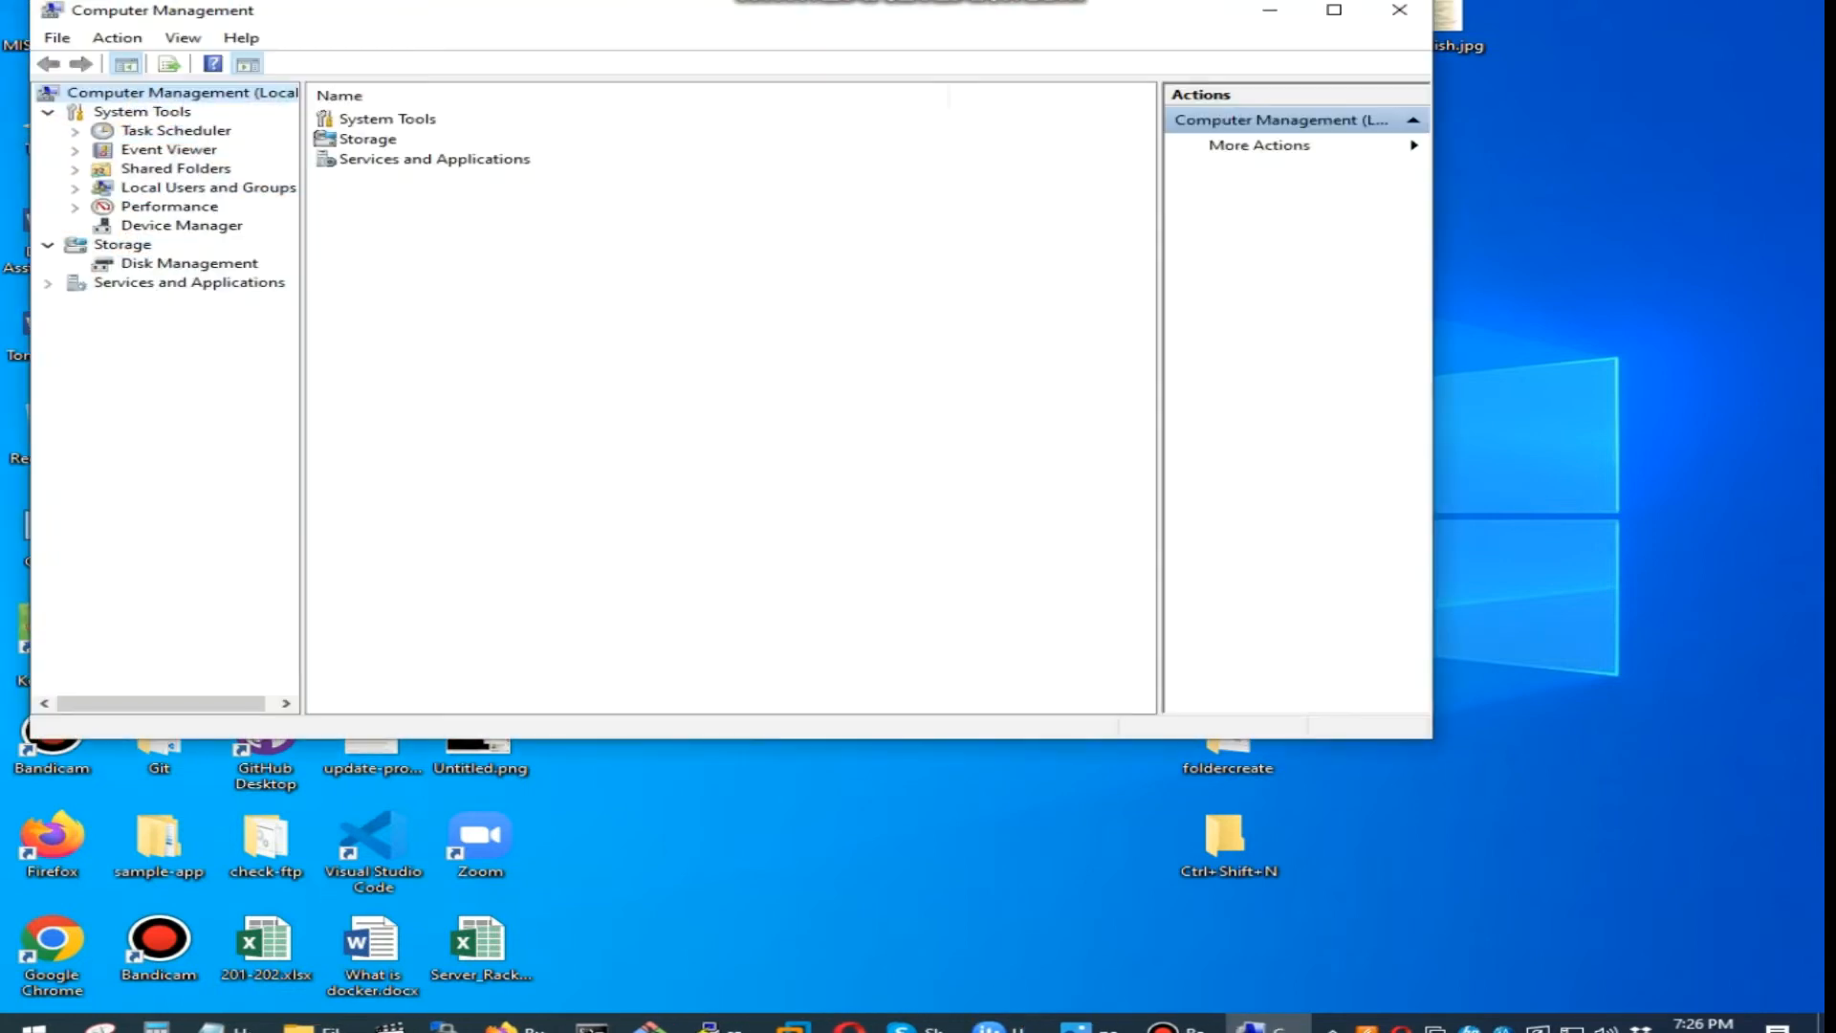
{"action": "left_click", "coordinate": [189, 264]}
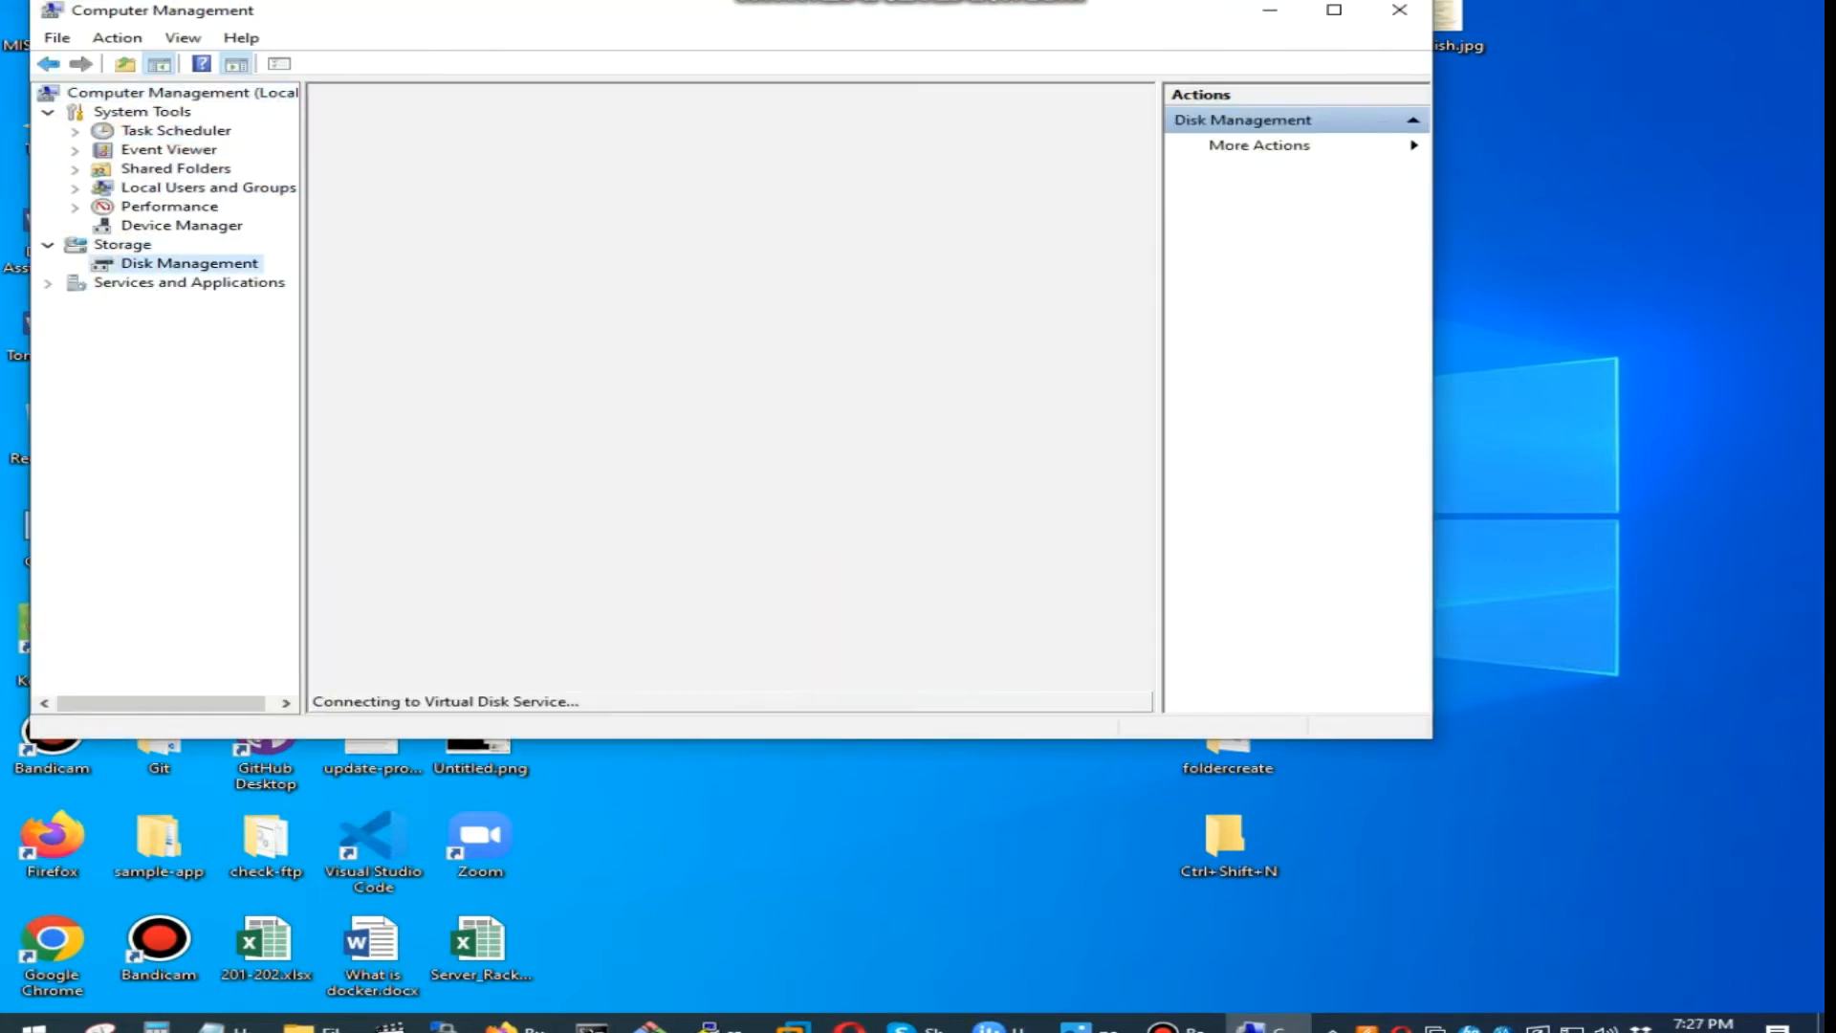
{"action": "left_click", "coordinate": [1334, 9]}
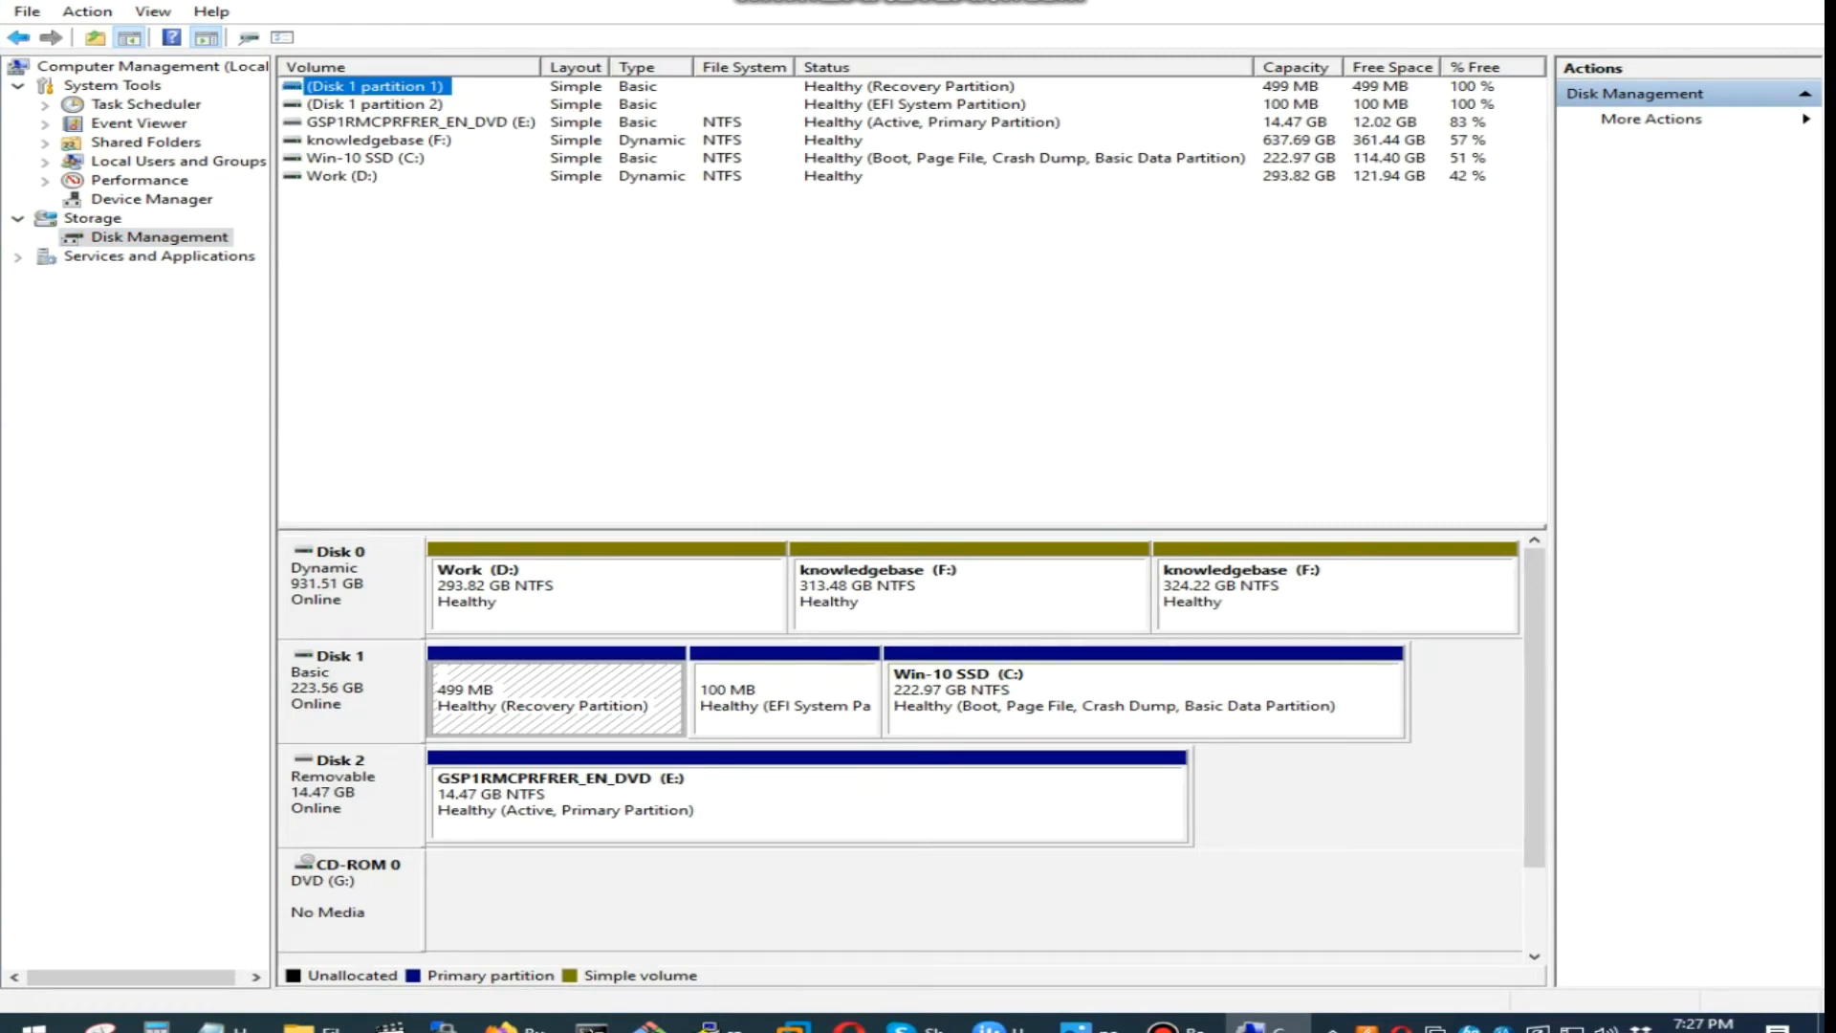
Step: Look over the listed disks and check Disk 0's partition style in its volume properties
{"action": "left_click", "coordinate": [351, 585]}
{"action": "left_click", "coordinate": [351, 688]}
{"action": "left_click", "coordinate": [351, 793]}
{"action": "left_click", "coordinate": [908, 354]}
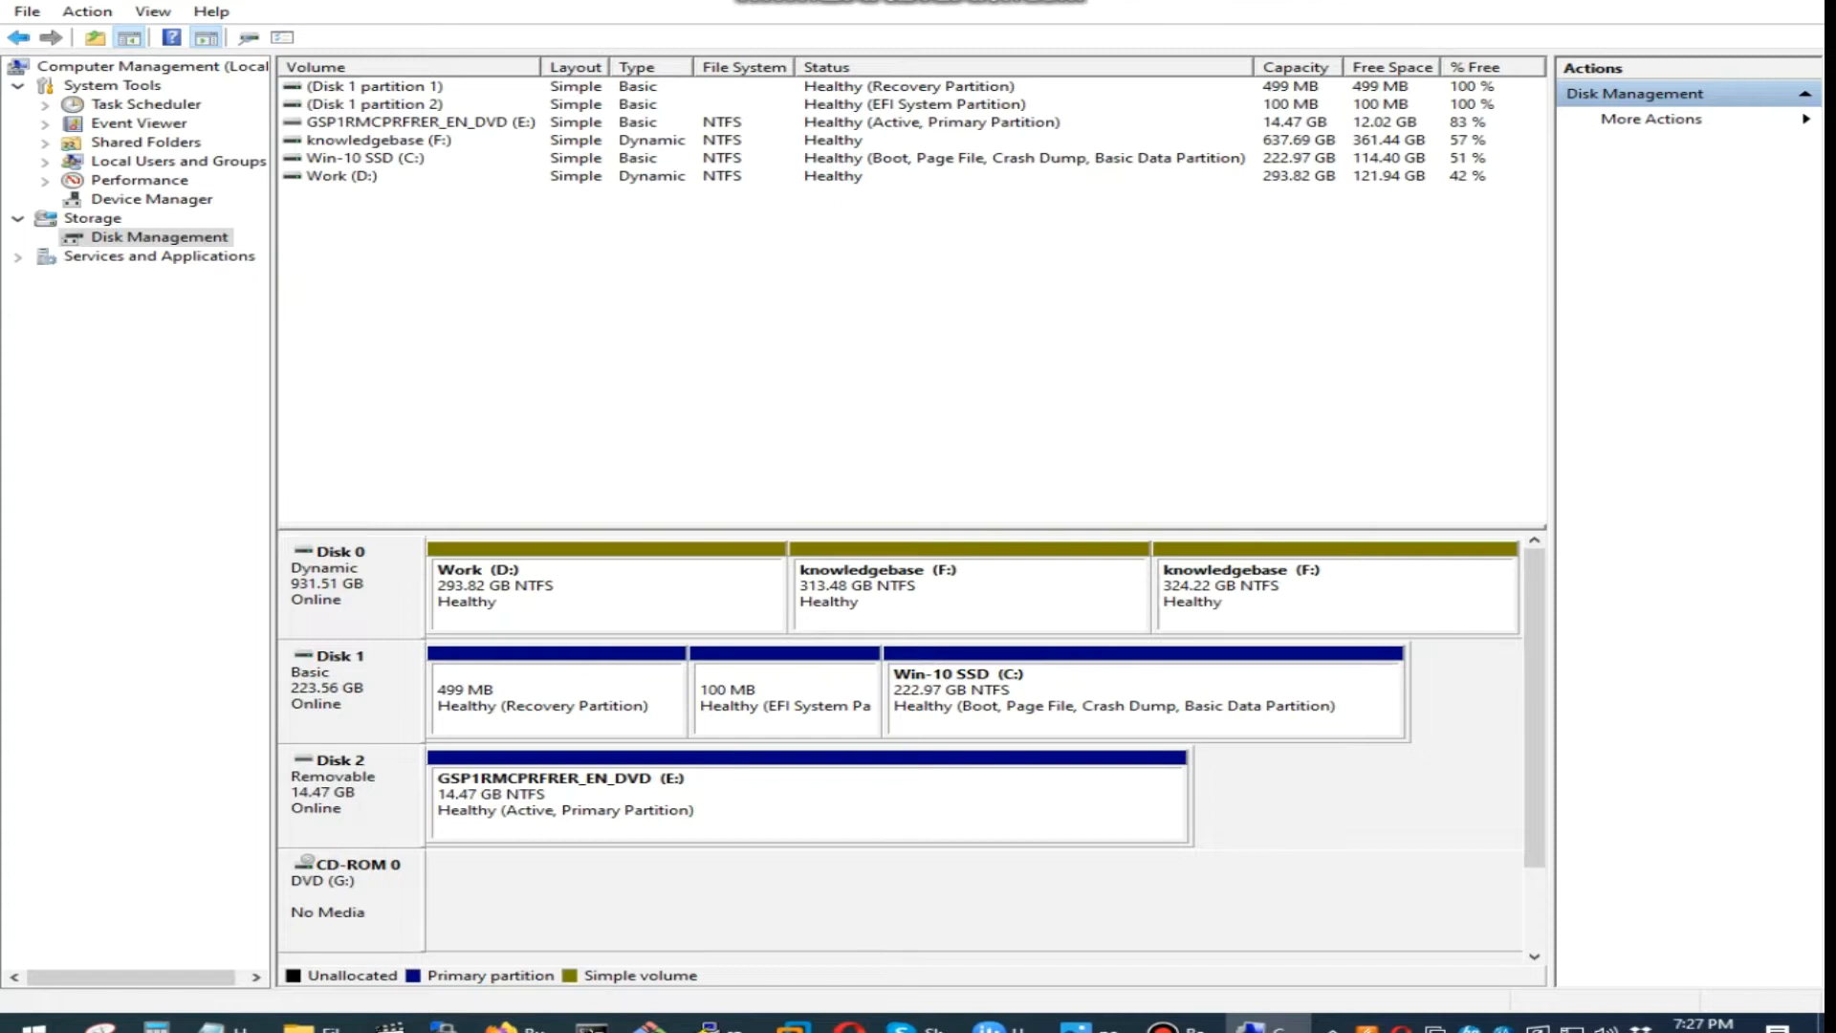
{"action": "right_click", "coordinate": [340, 579]}
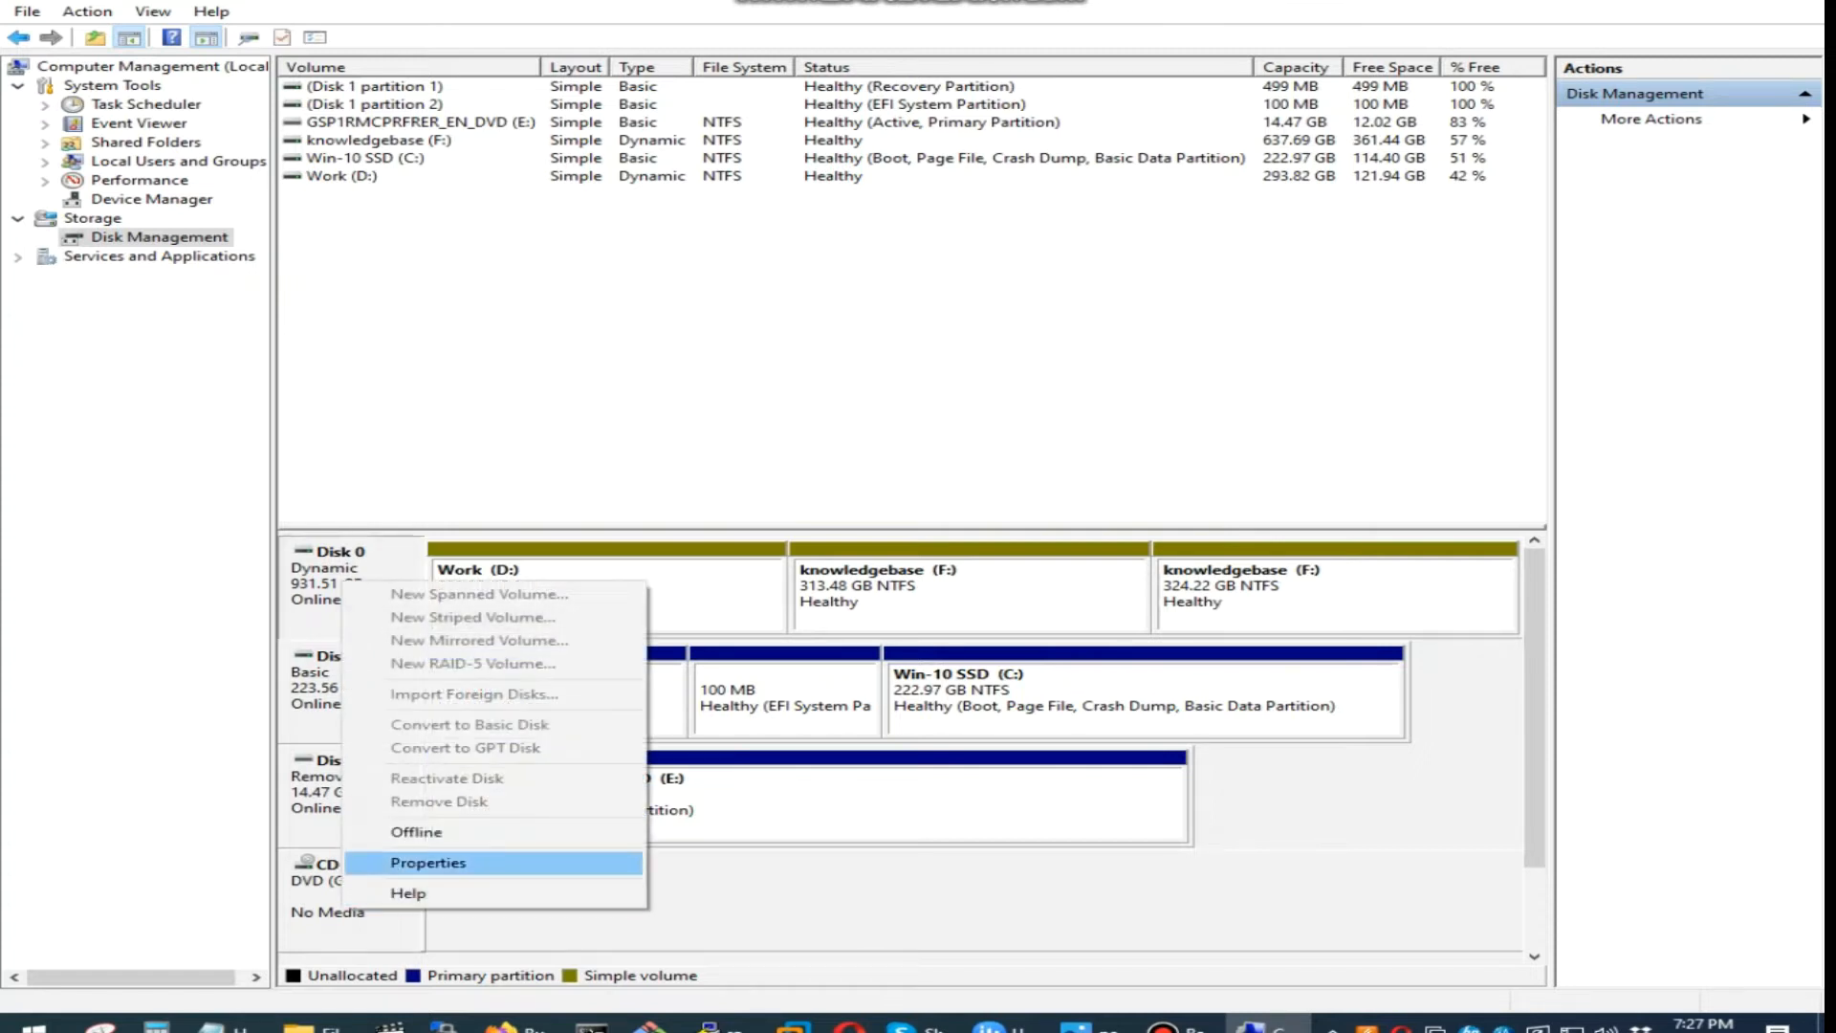
{"action": "left_click", "coordinate": [411, 862]}
{"action": "left_click", "coordinate": [272, 82]}
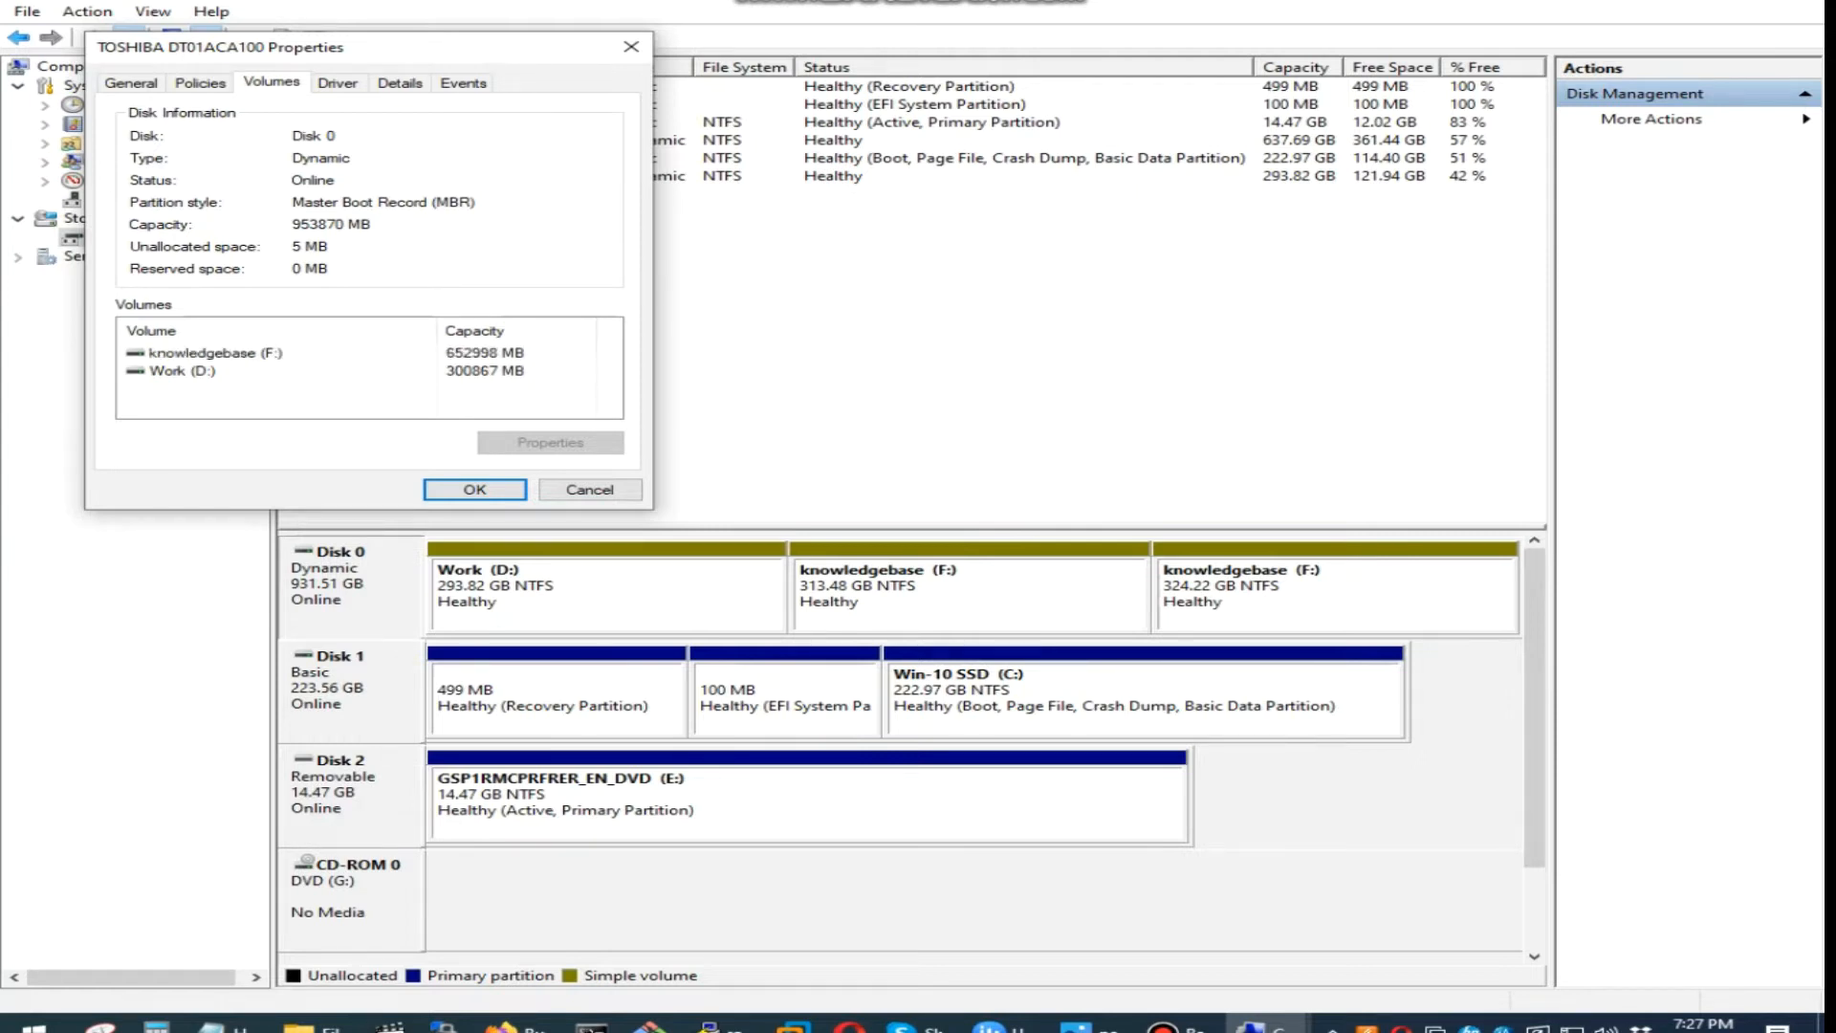
{"action": "left_click", "coordinate": [631, 46]}
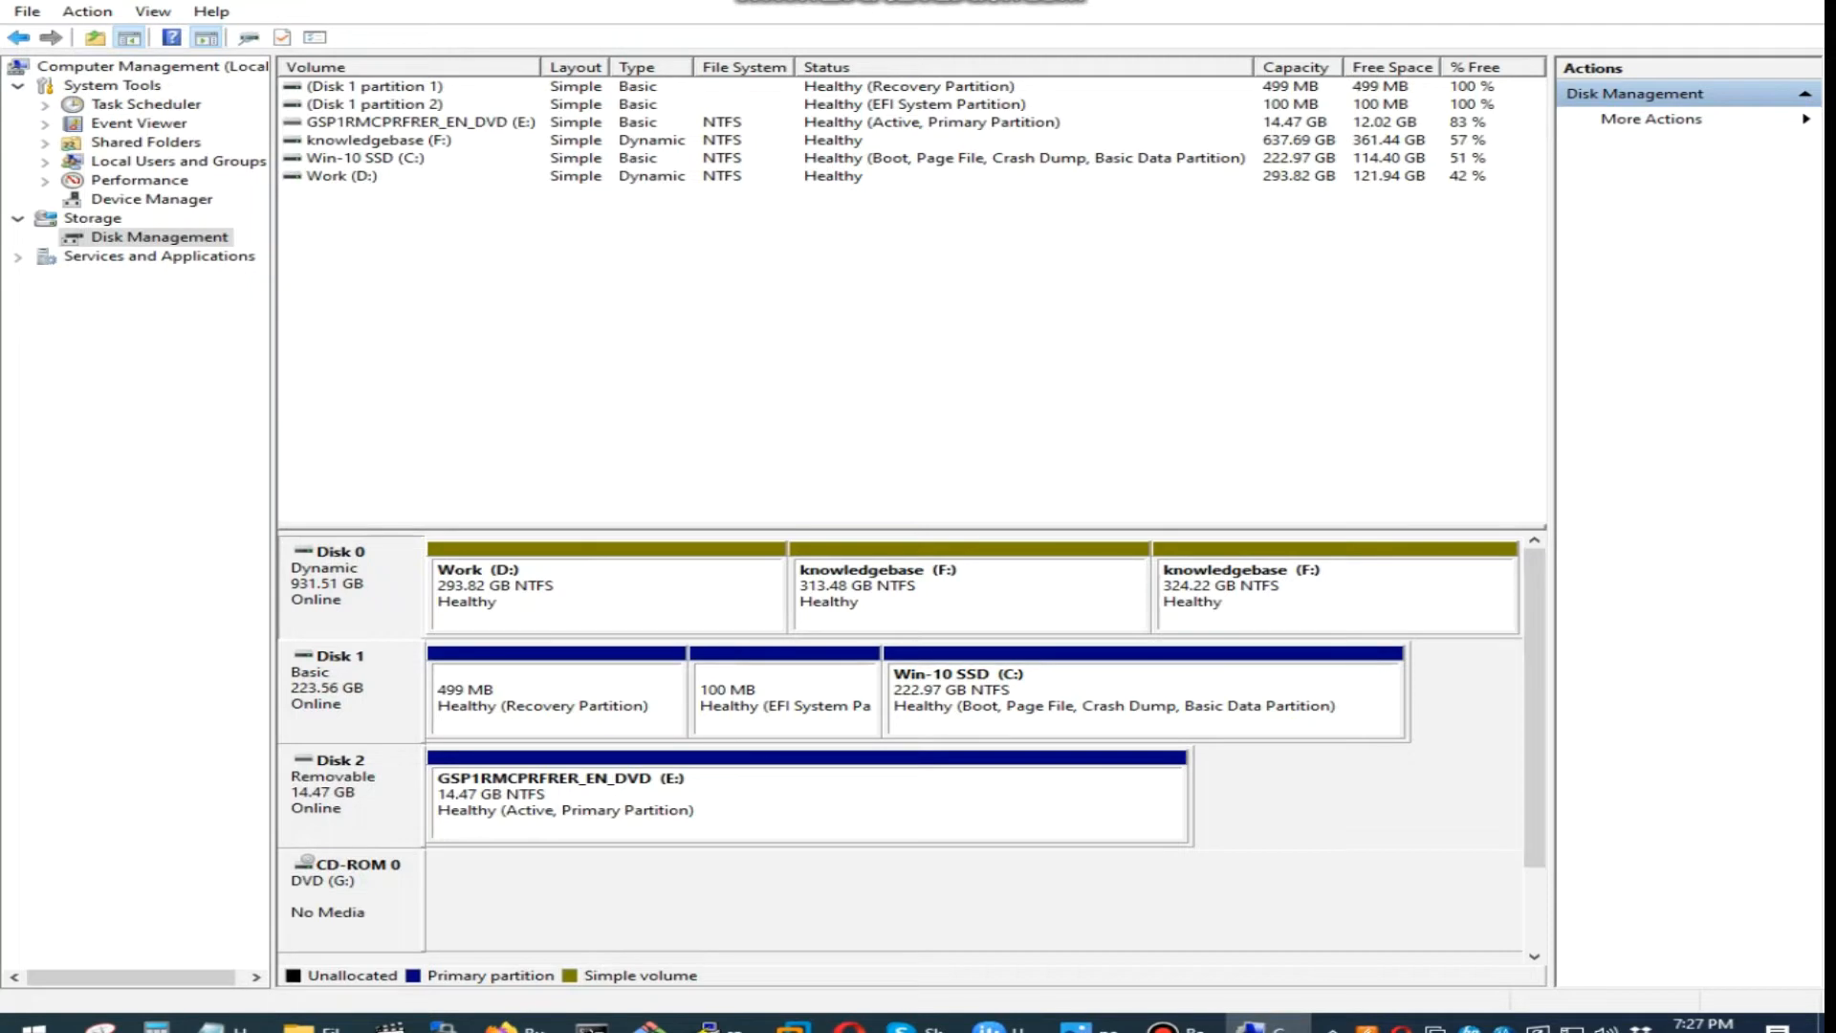
Step: Check Disk 1's partition style in its volume properties, and close the properties
{"action": "right_click", "coordinate": [385, 702]}
{"action": "left_click", "coordinate": [430, 902]}
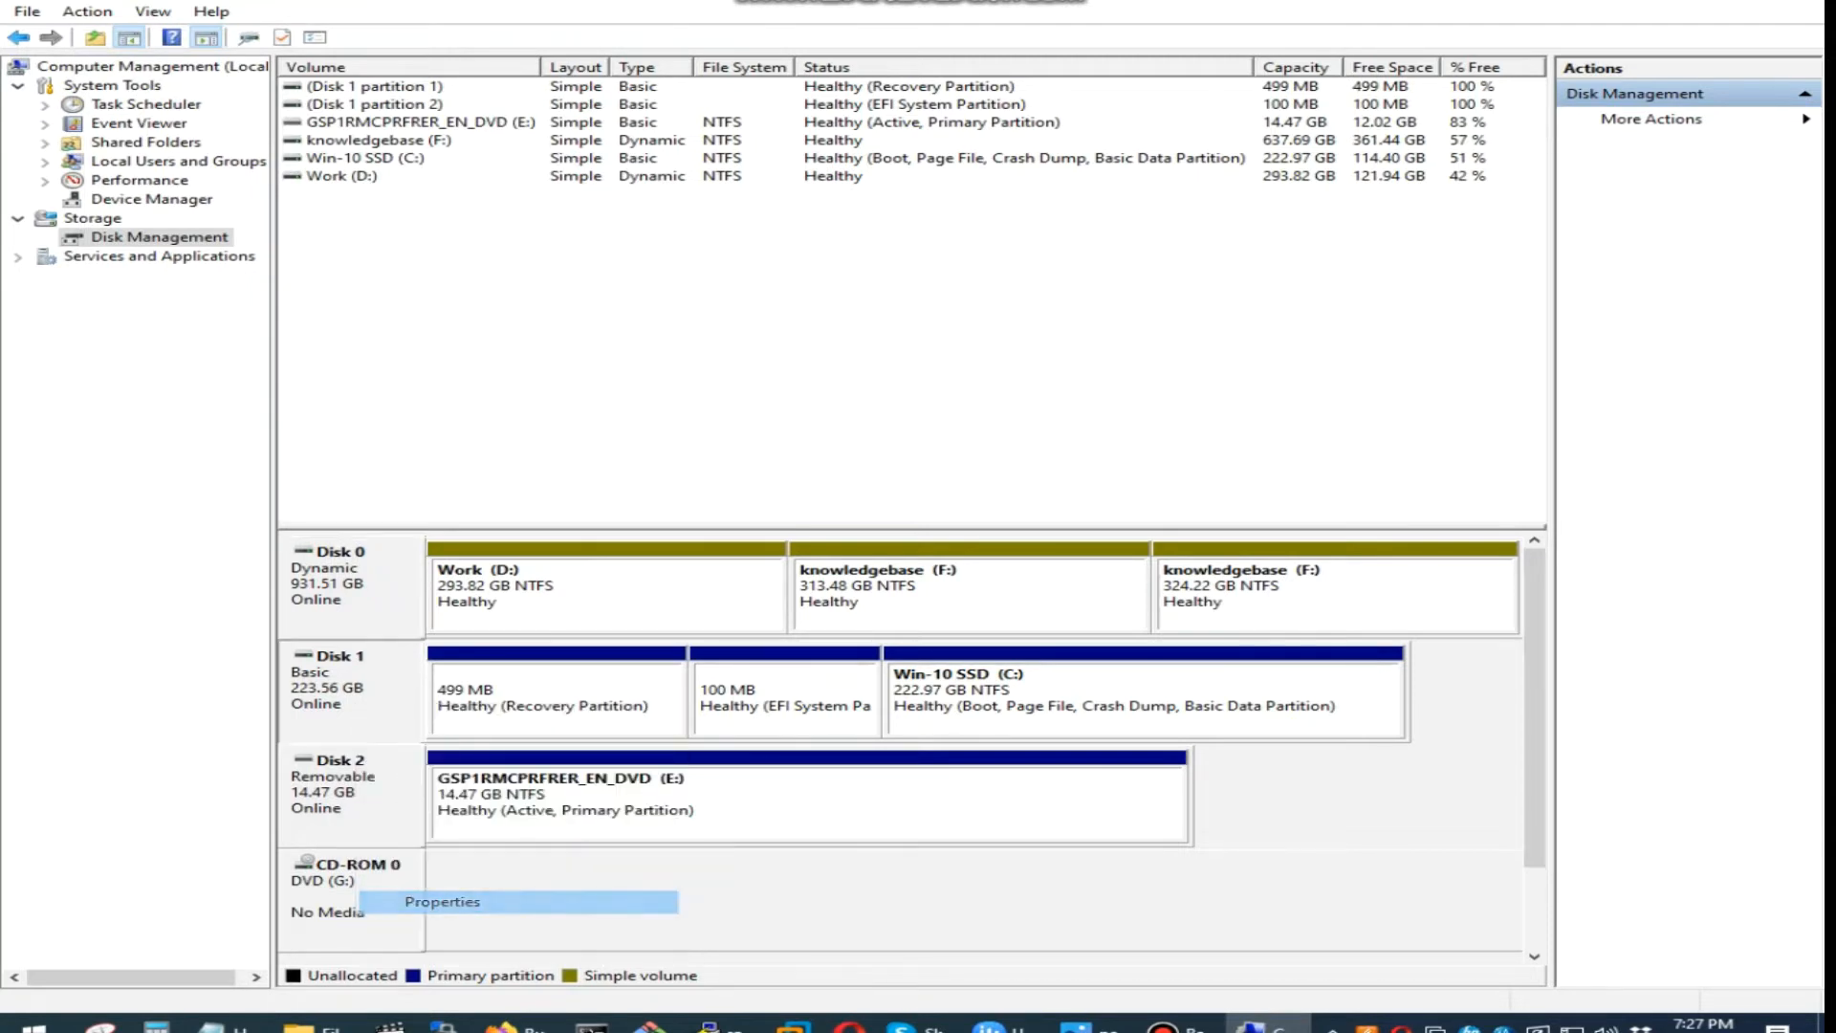
{"action": "left_click", "coordinate": [312, 110]}
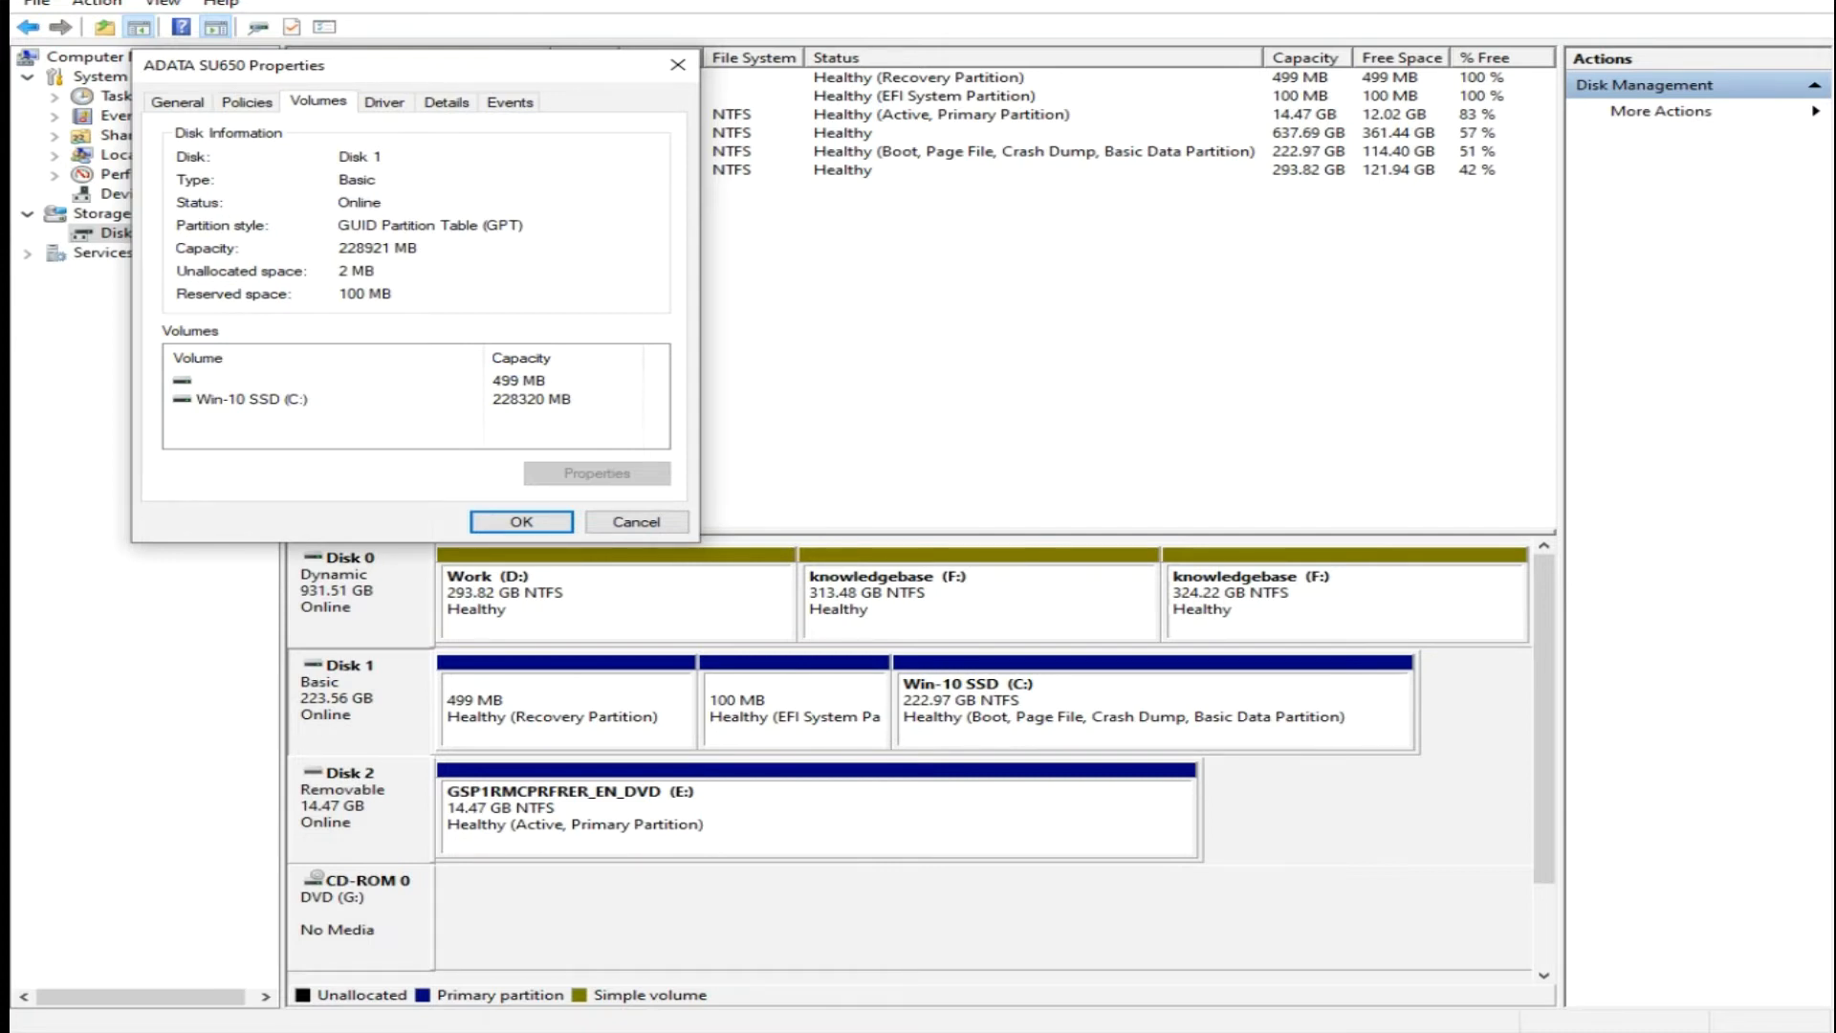
{"action": "left_click", "coordinate": [678, 64]}
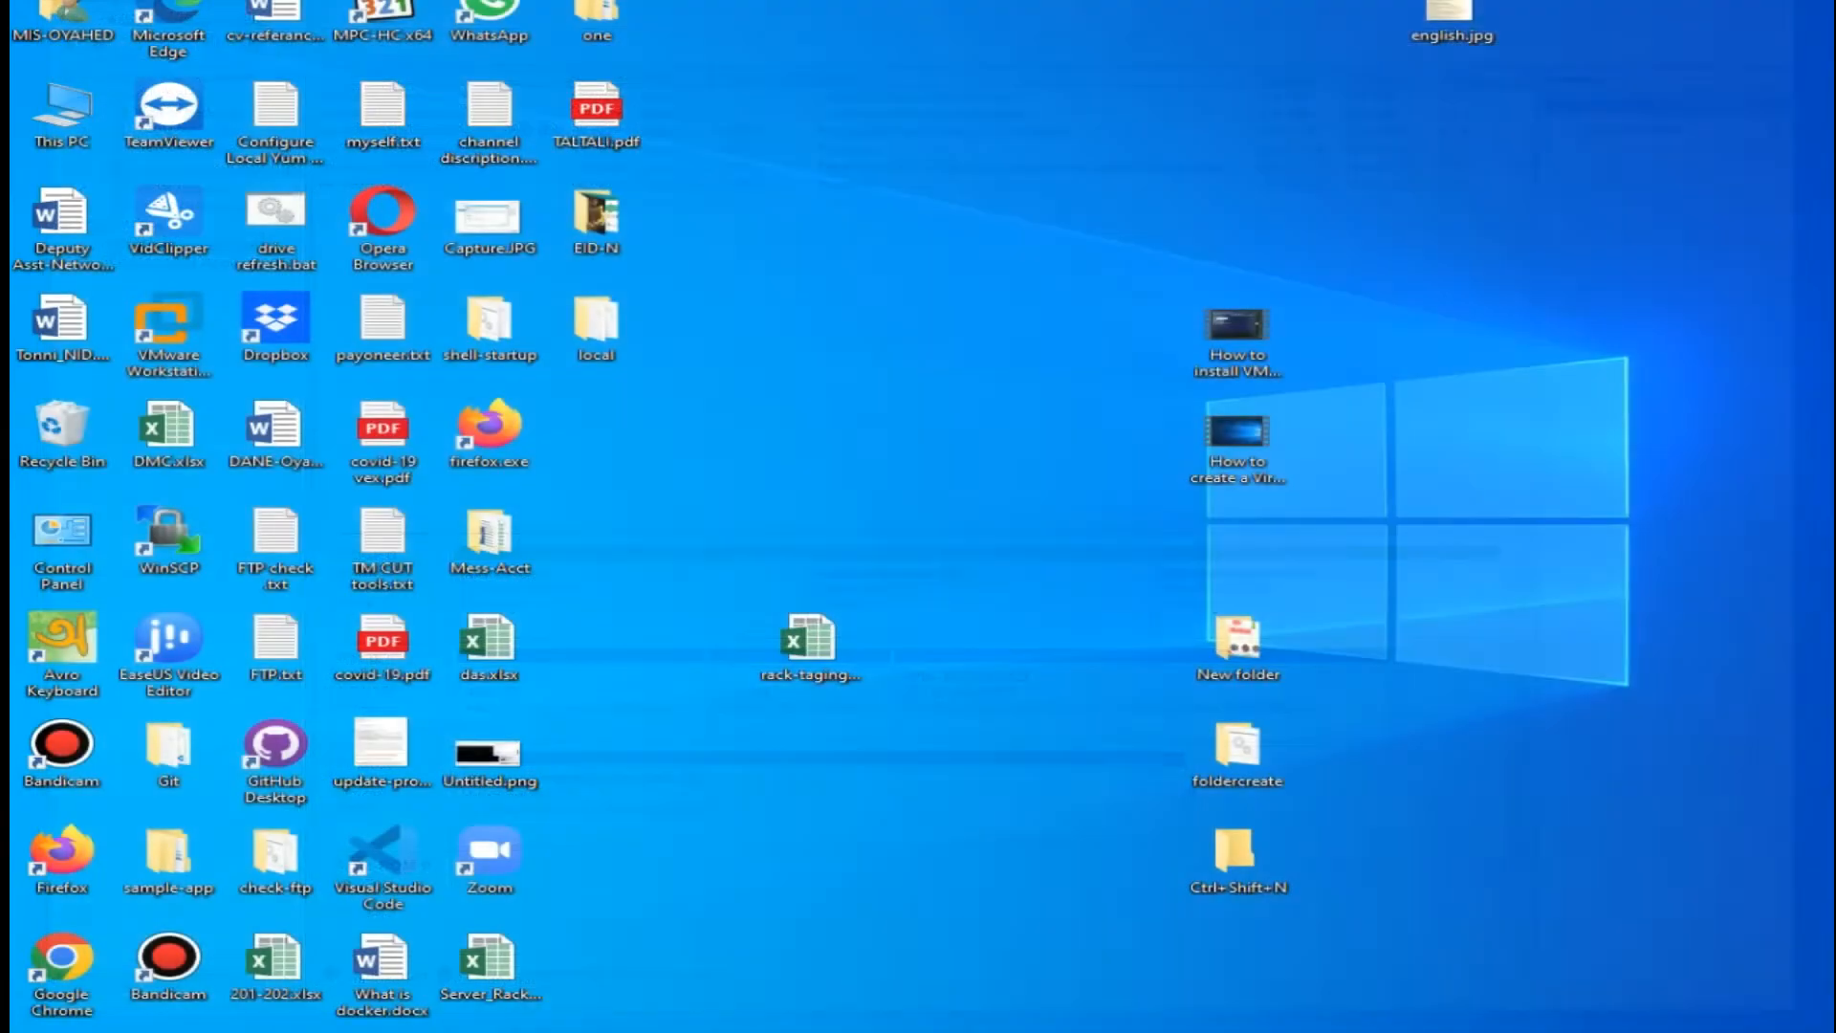
Step: Switch to Firefox, search Google for "rufus" in a new tab, and open the rufus.ie site
{"action": "mouse_move", "coordinate": [560, 1031]}
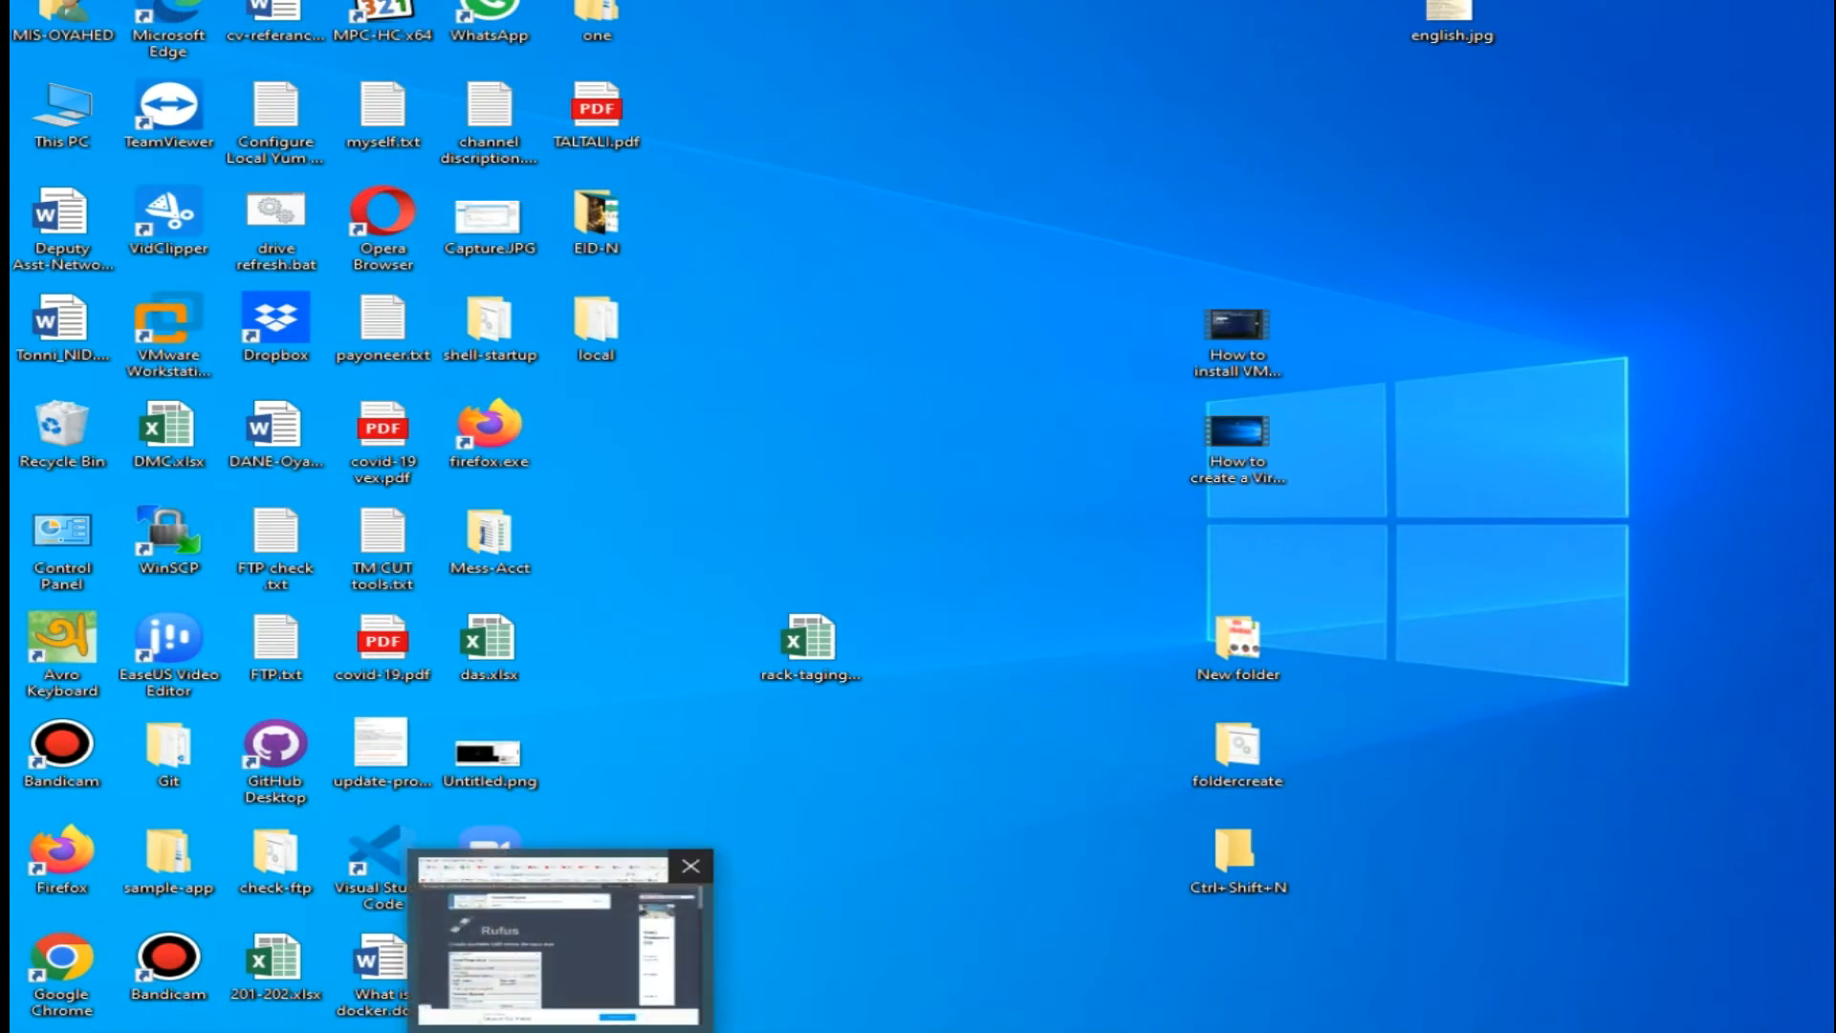
{"action": "left_click", "coordinate": [560, 1031]}
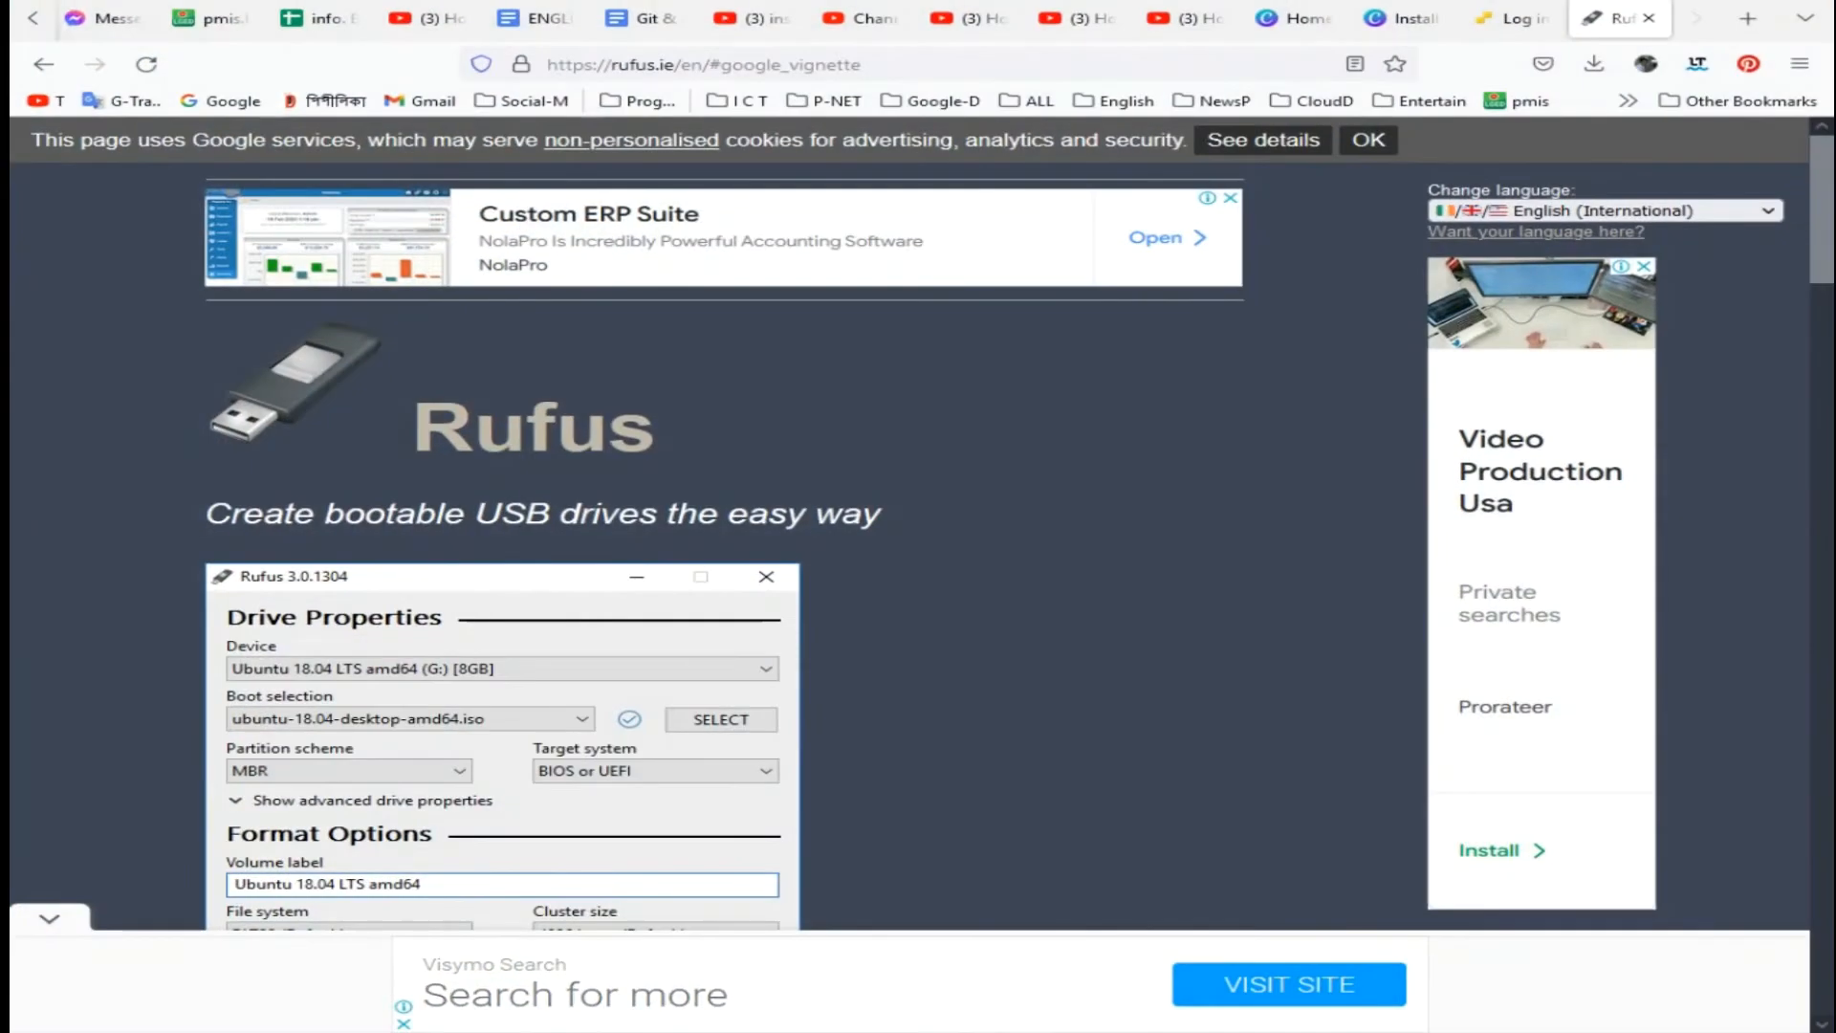
{"action": "key", "text": "ctrl+t"}
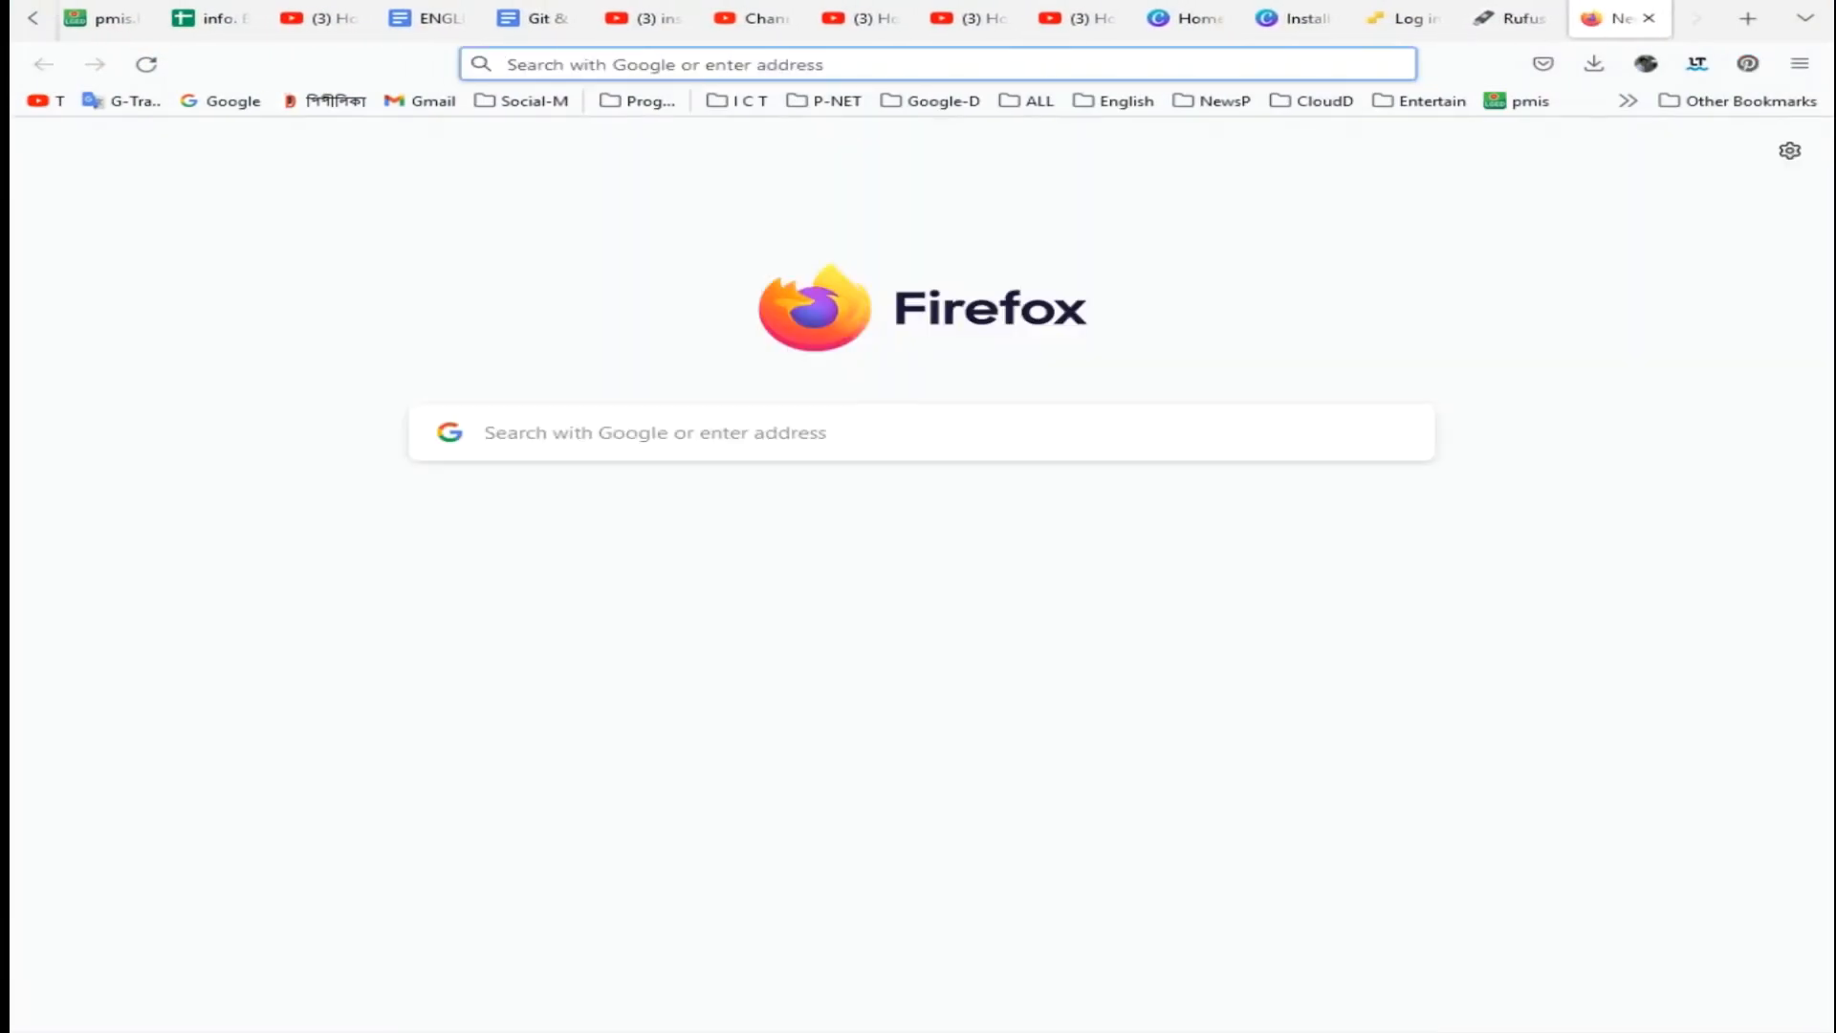
{"action": "type", "text": "goo"}
{"action": "key", "text": "Return"}
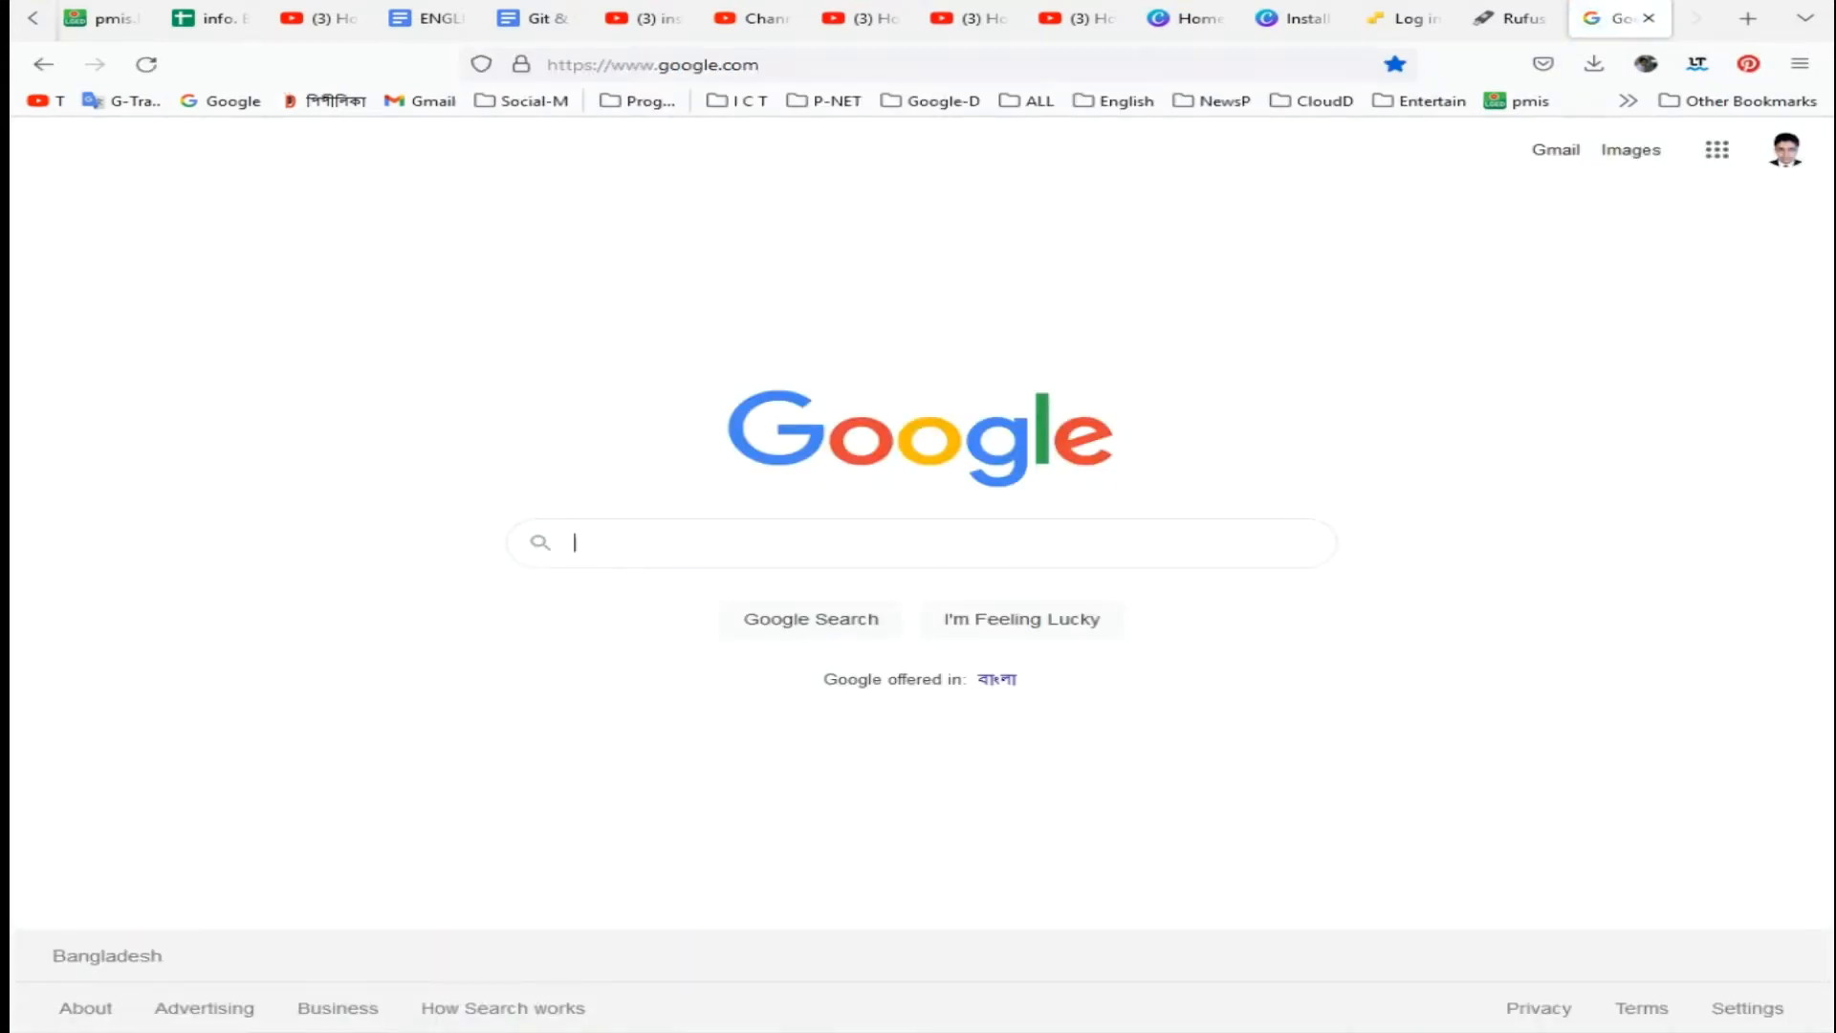
{"action": "type", "text": "rufus"}
{"action": "key", "text": "Return"}
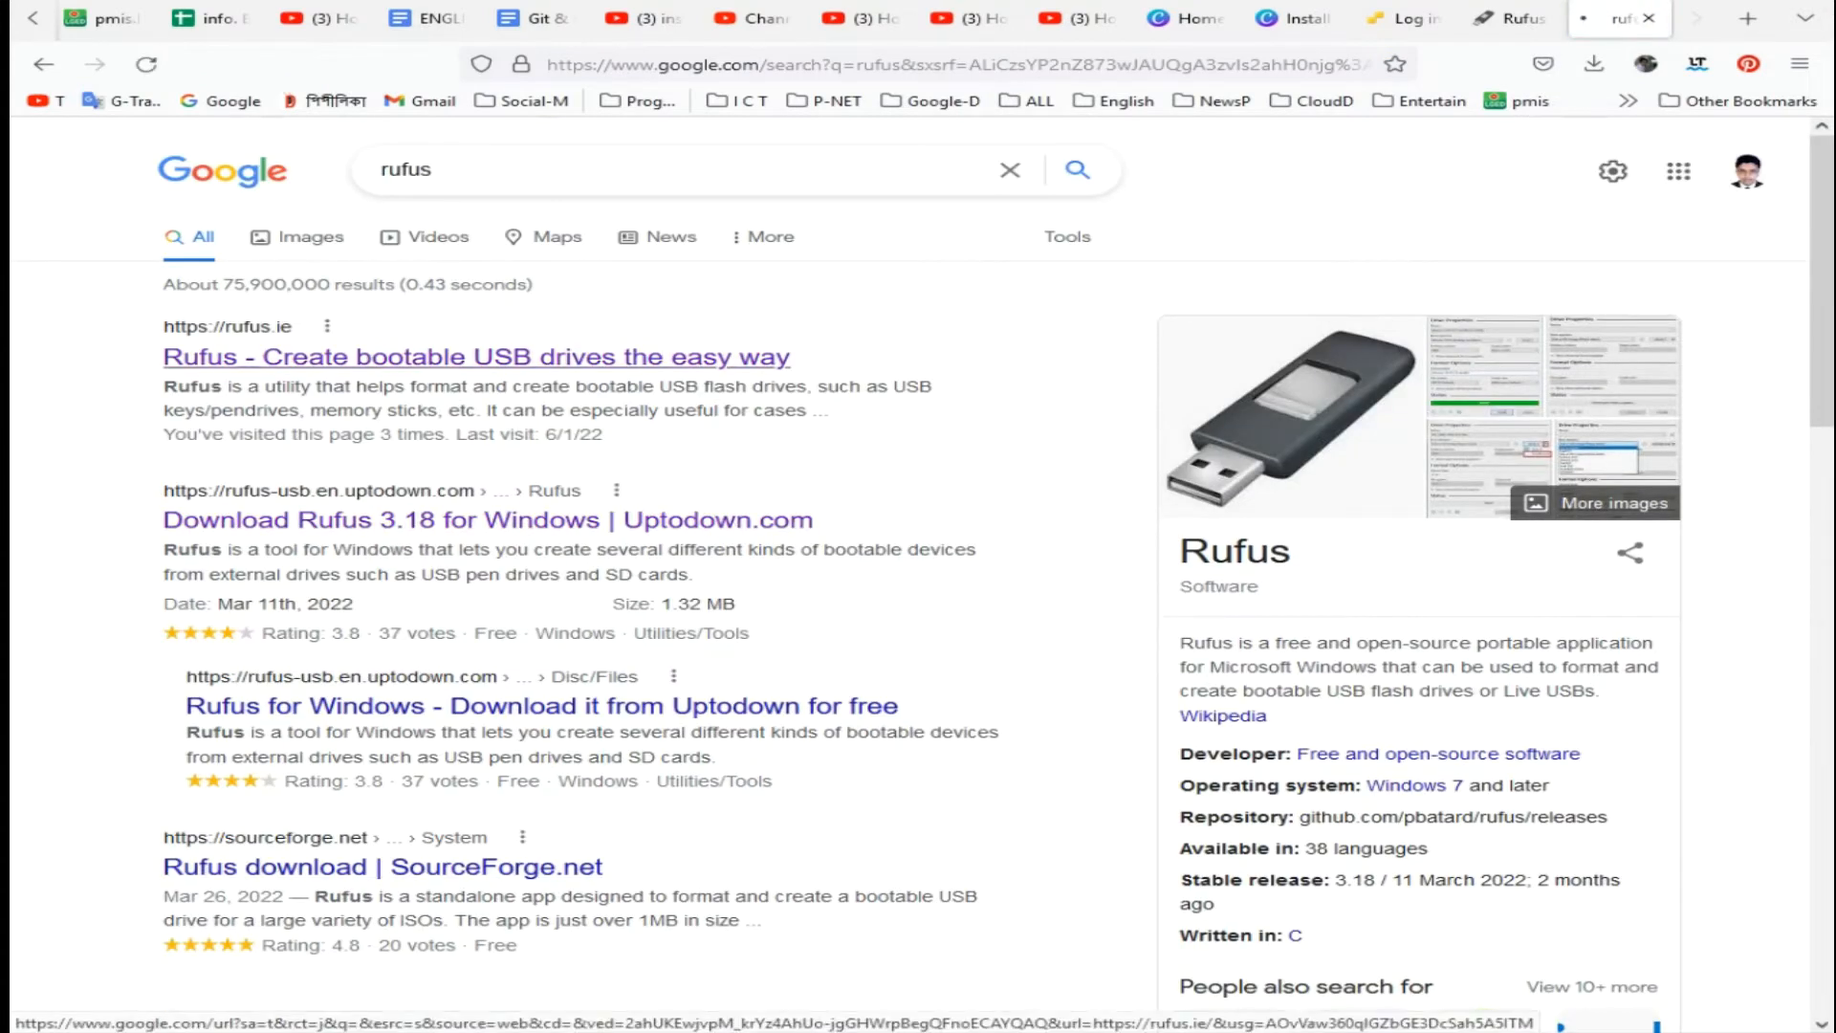
{"action": "left_click", "coordinate": [476, 357]}
Step: Download Rufus 3.18 as rufus-3.18.exe into the Software_All folder and check it in the downloads list
{"action": "scroll", "coordinate": [476, 357], "scroll_direction": "down", "scroll_amount": 3}
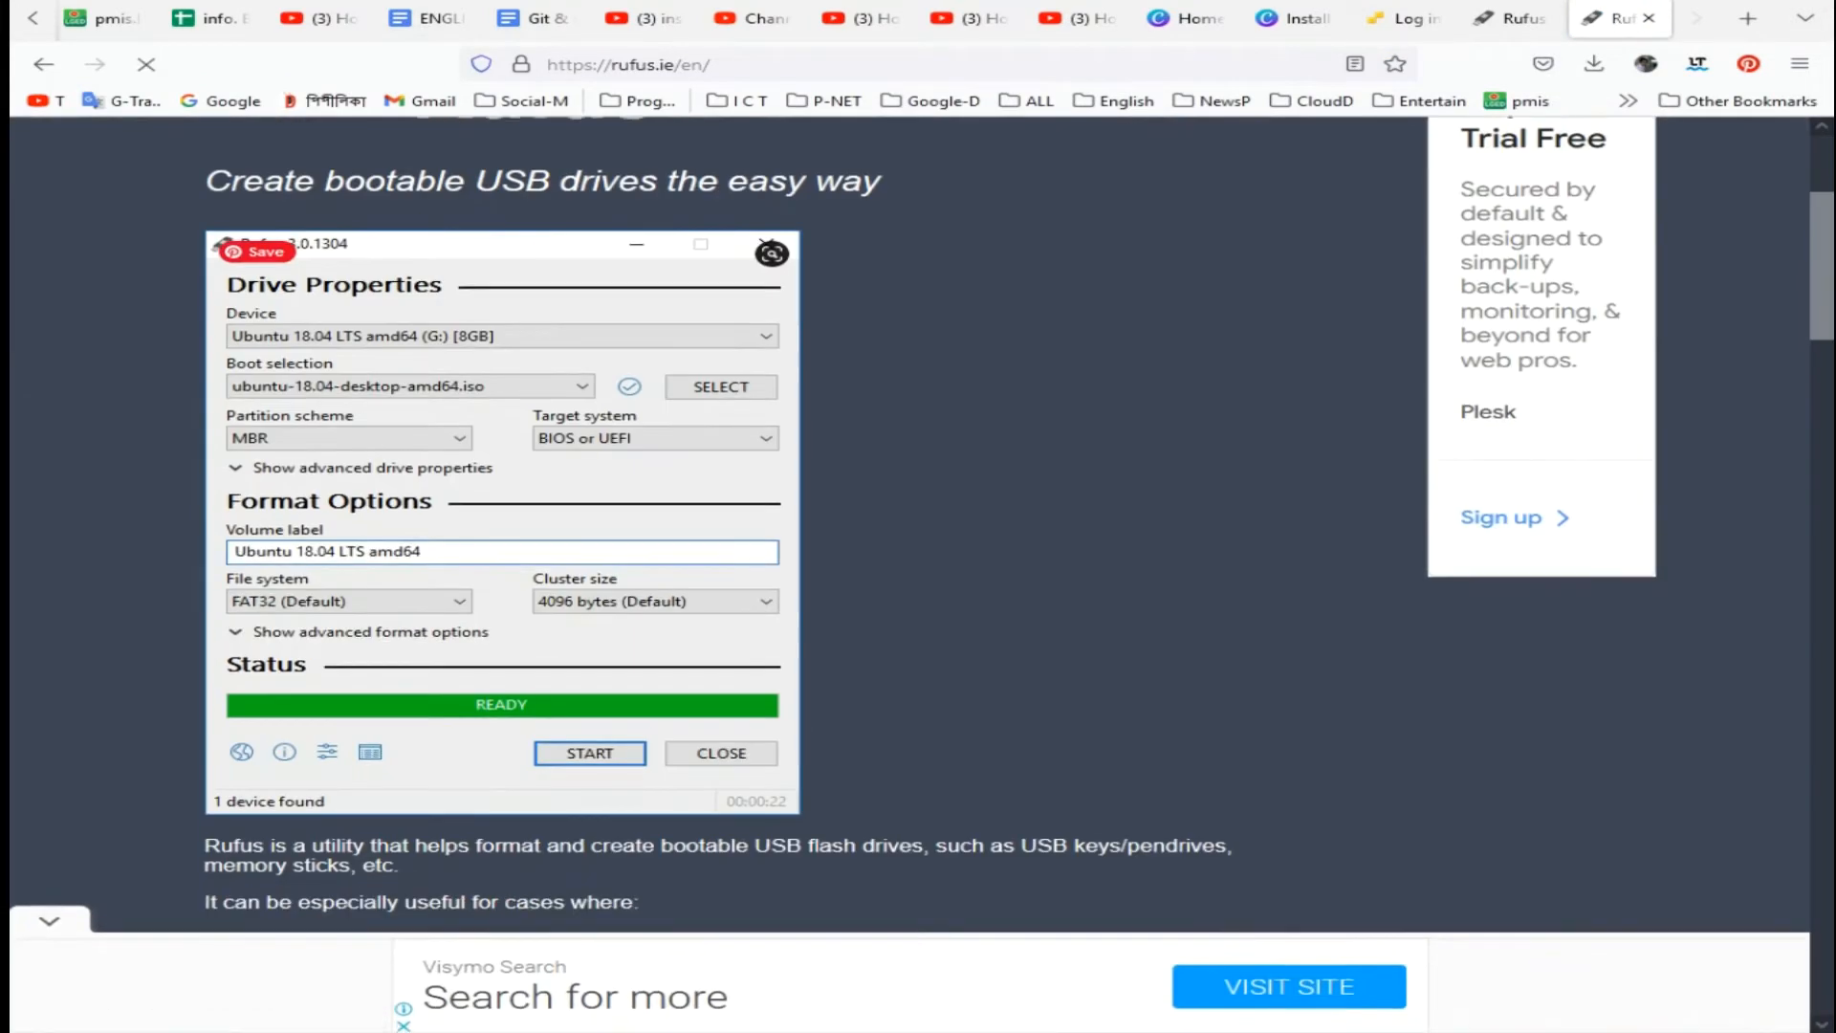
{"action": "scroll", "coordinate": [918, 526], "scroll_direction": "down", "scroll_amount": 6}
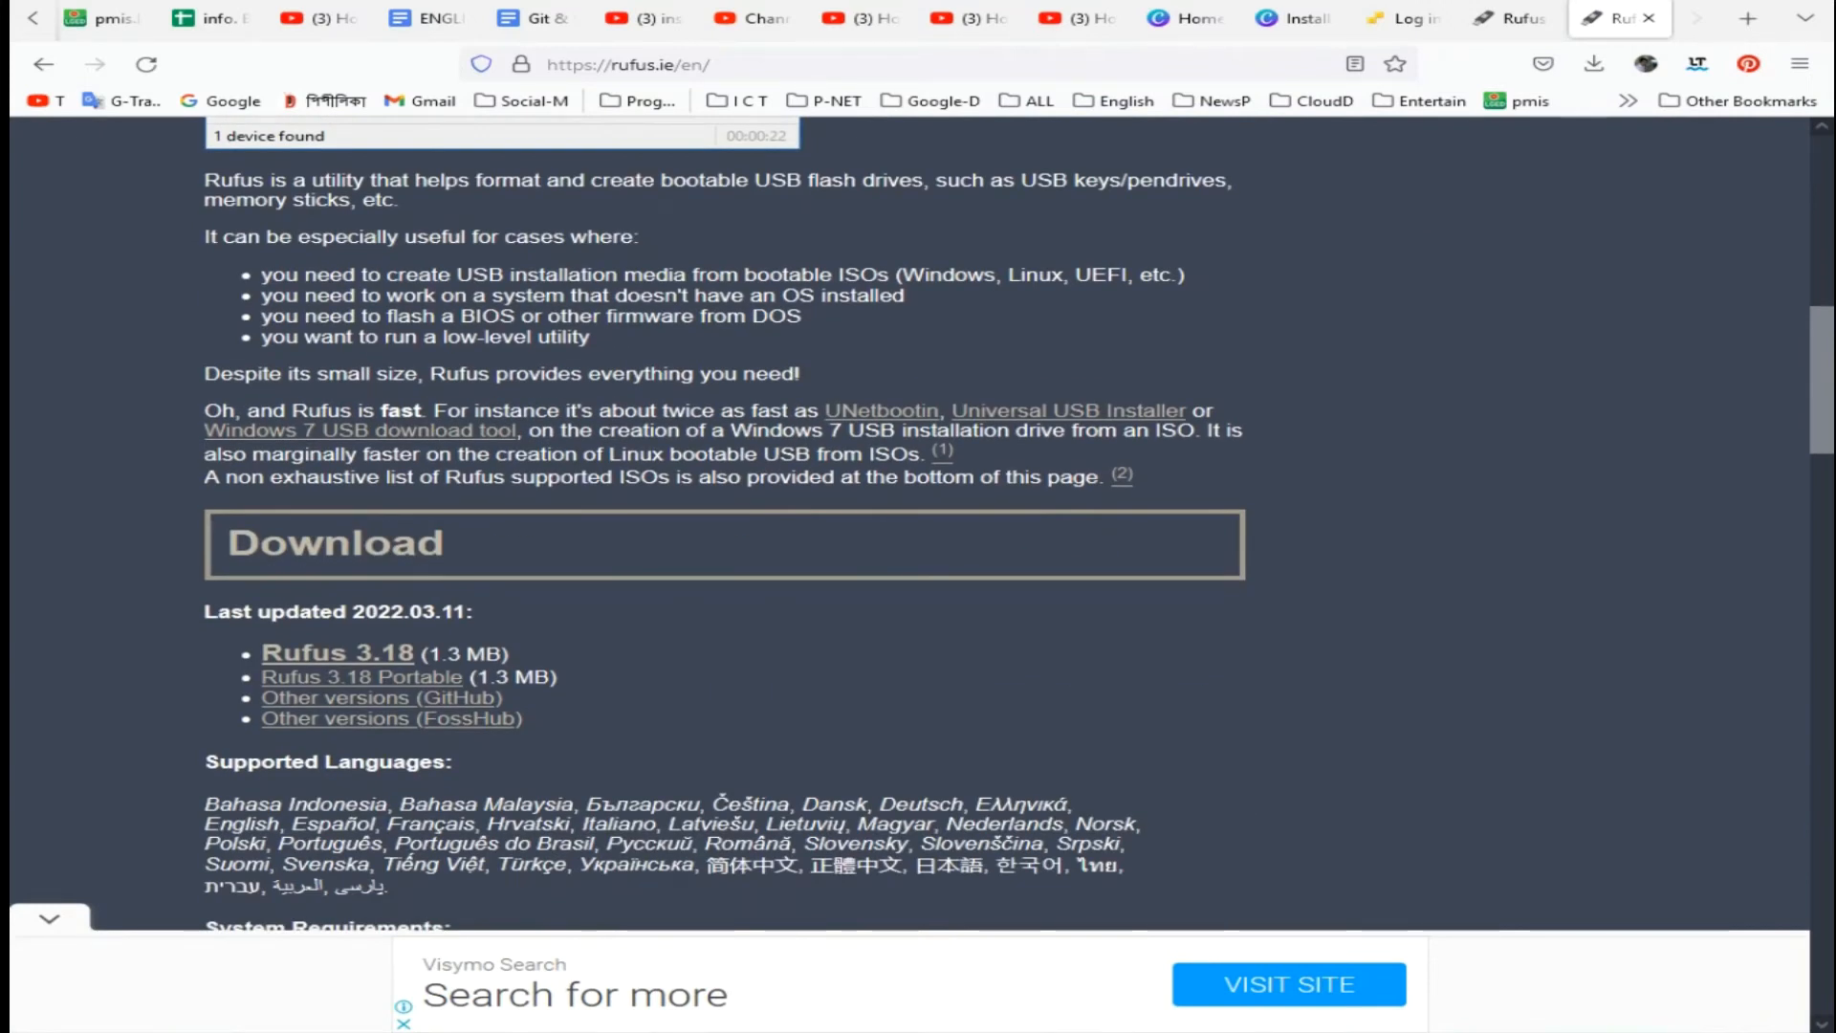
{"action": "left_click", "coordinate": [337, 653]}
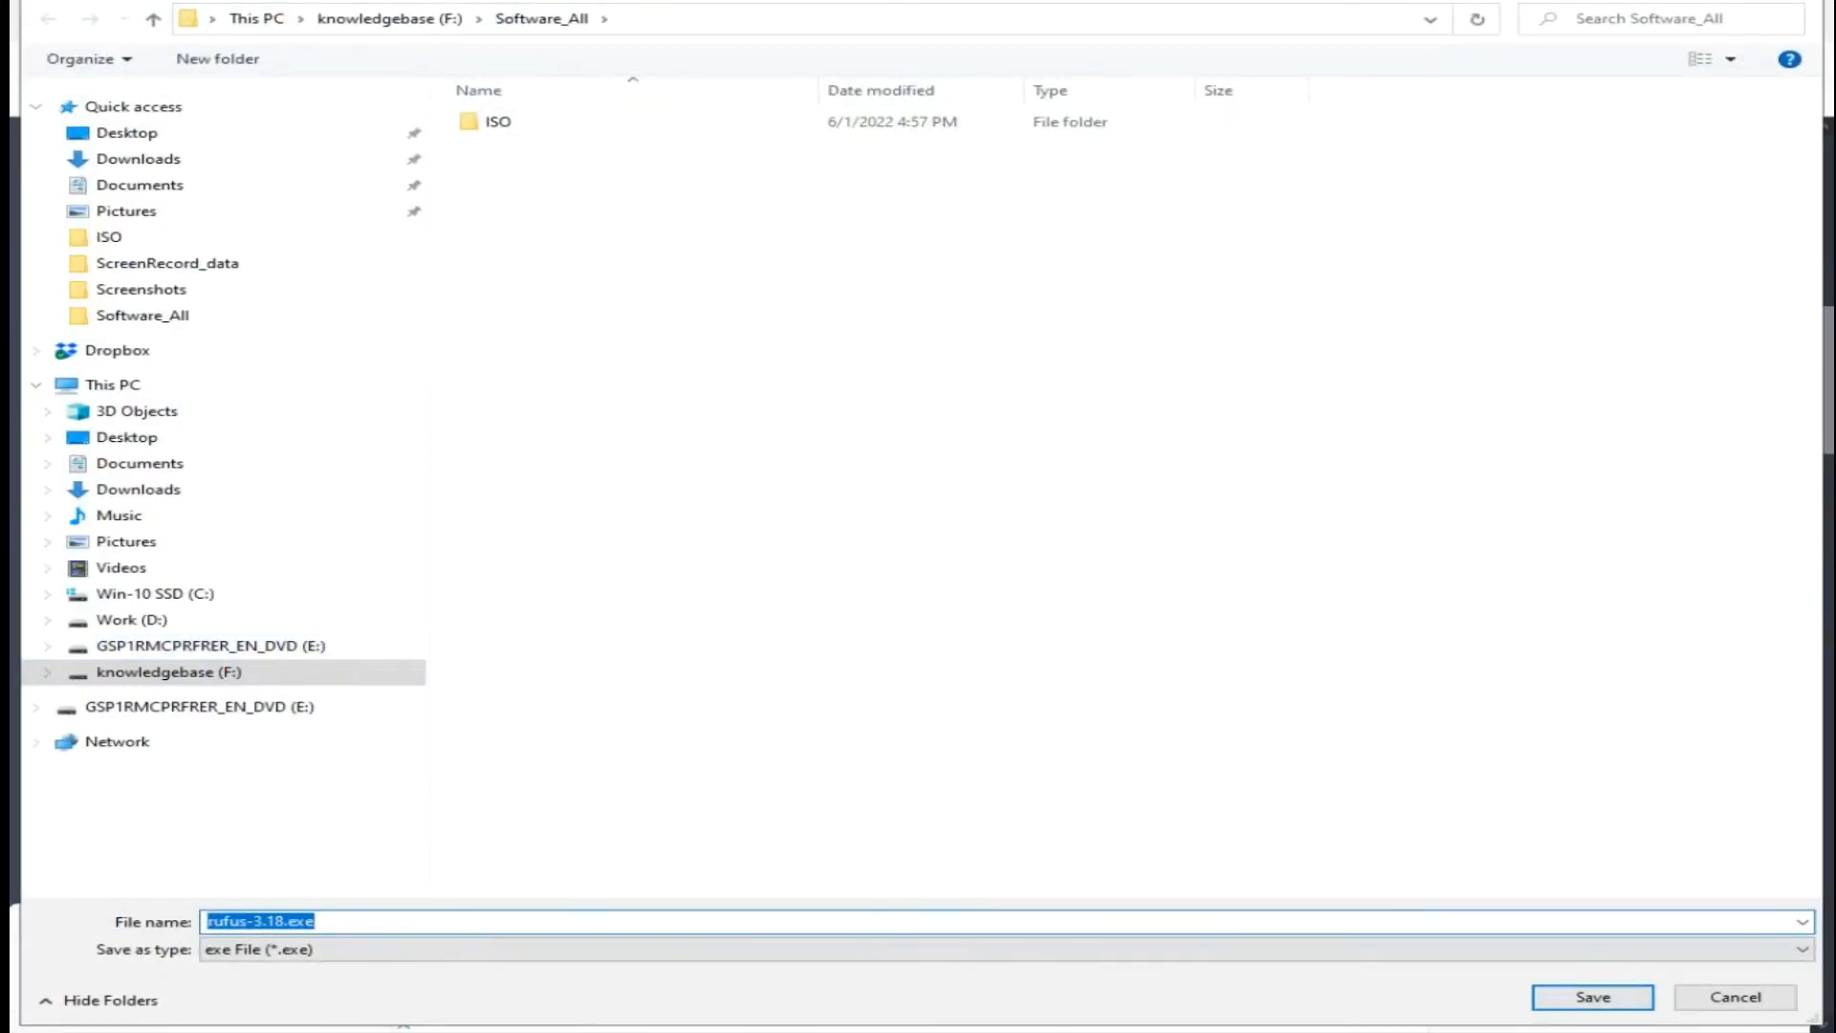
{"action": "left_click", "coordinate": [1593, 996]}
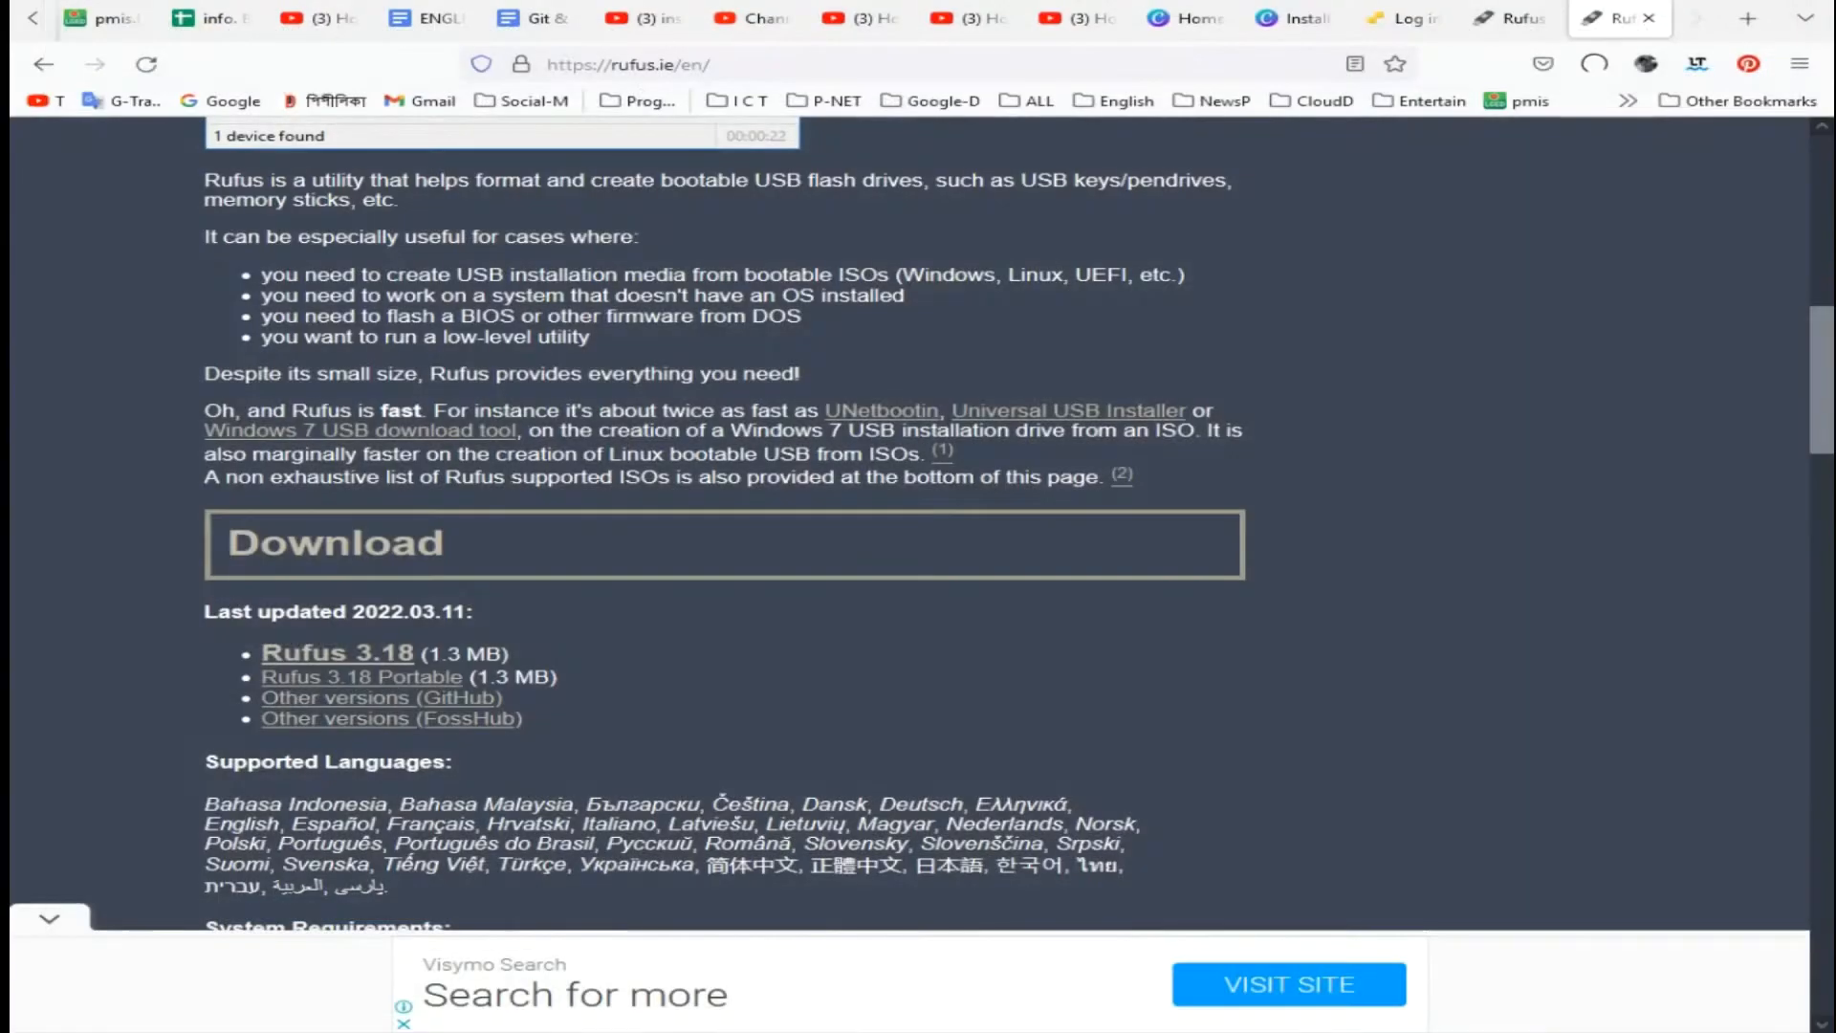
{"action": "double_click", "coordinate": [1594, 64]}
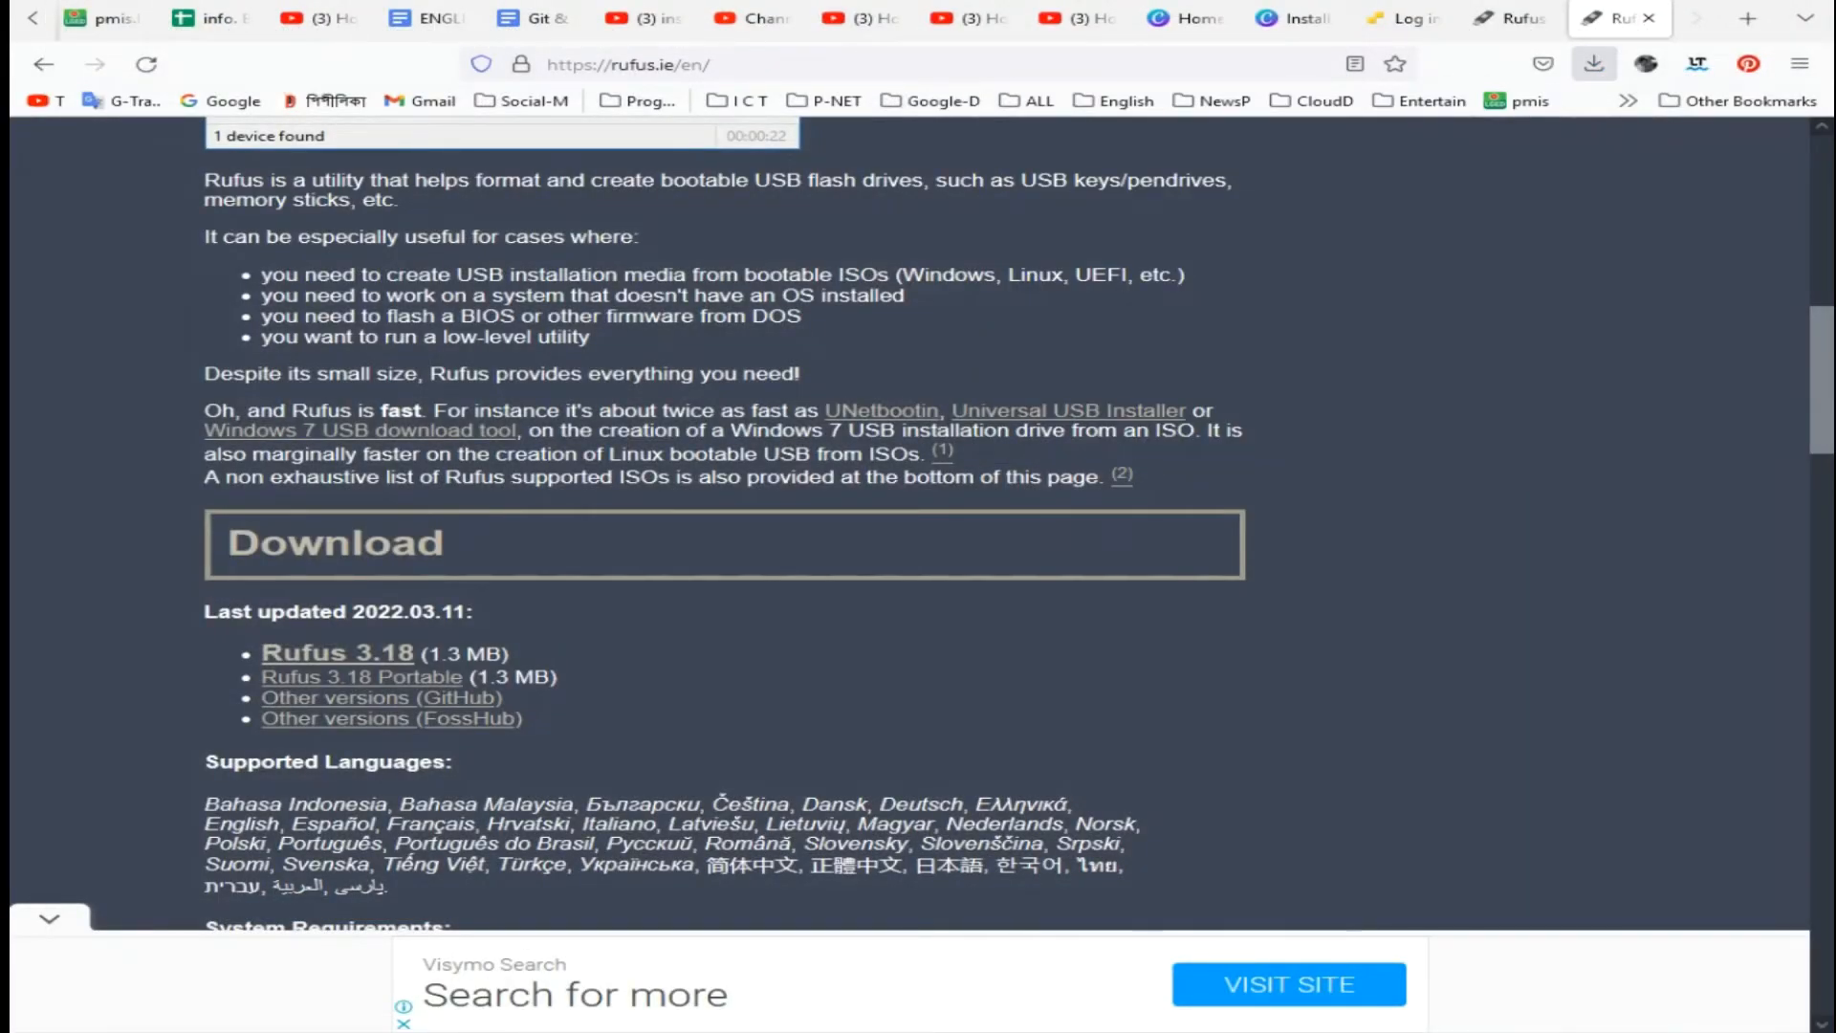
{"action": "left_click", "coordinate": [1594, 64]}
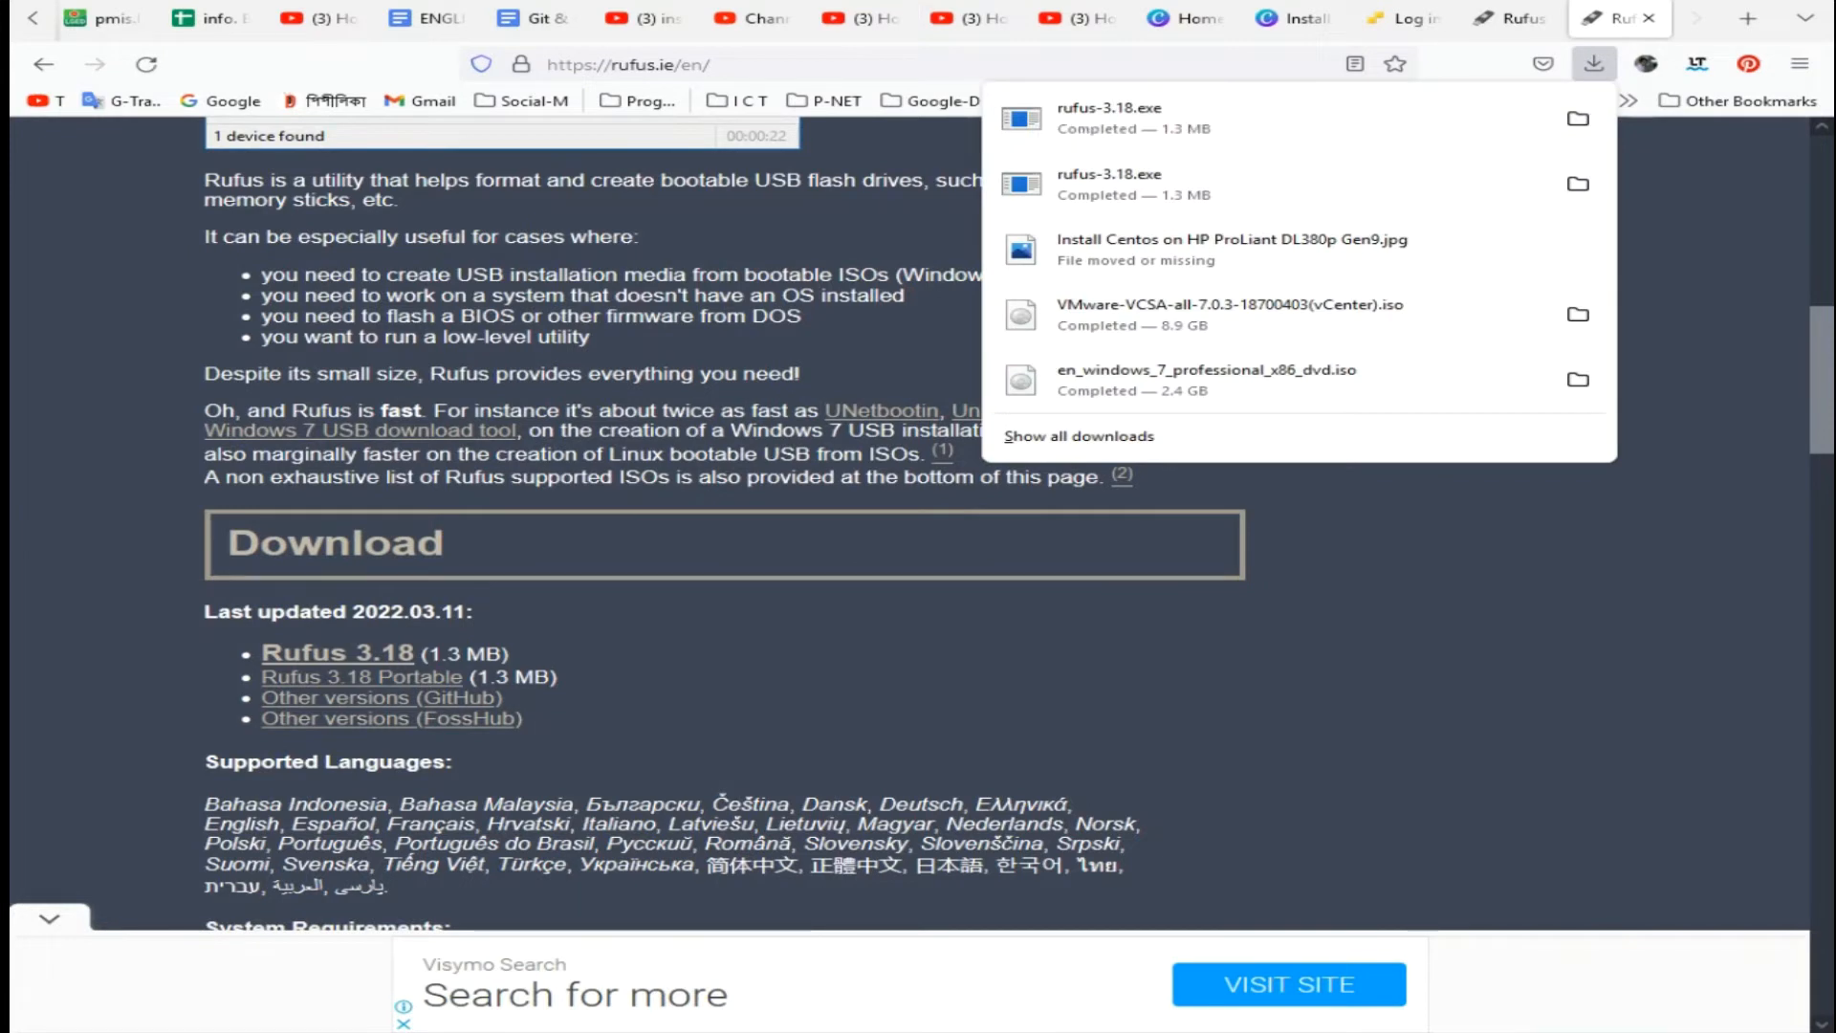
{"action": "key", "text": "Escape"}
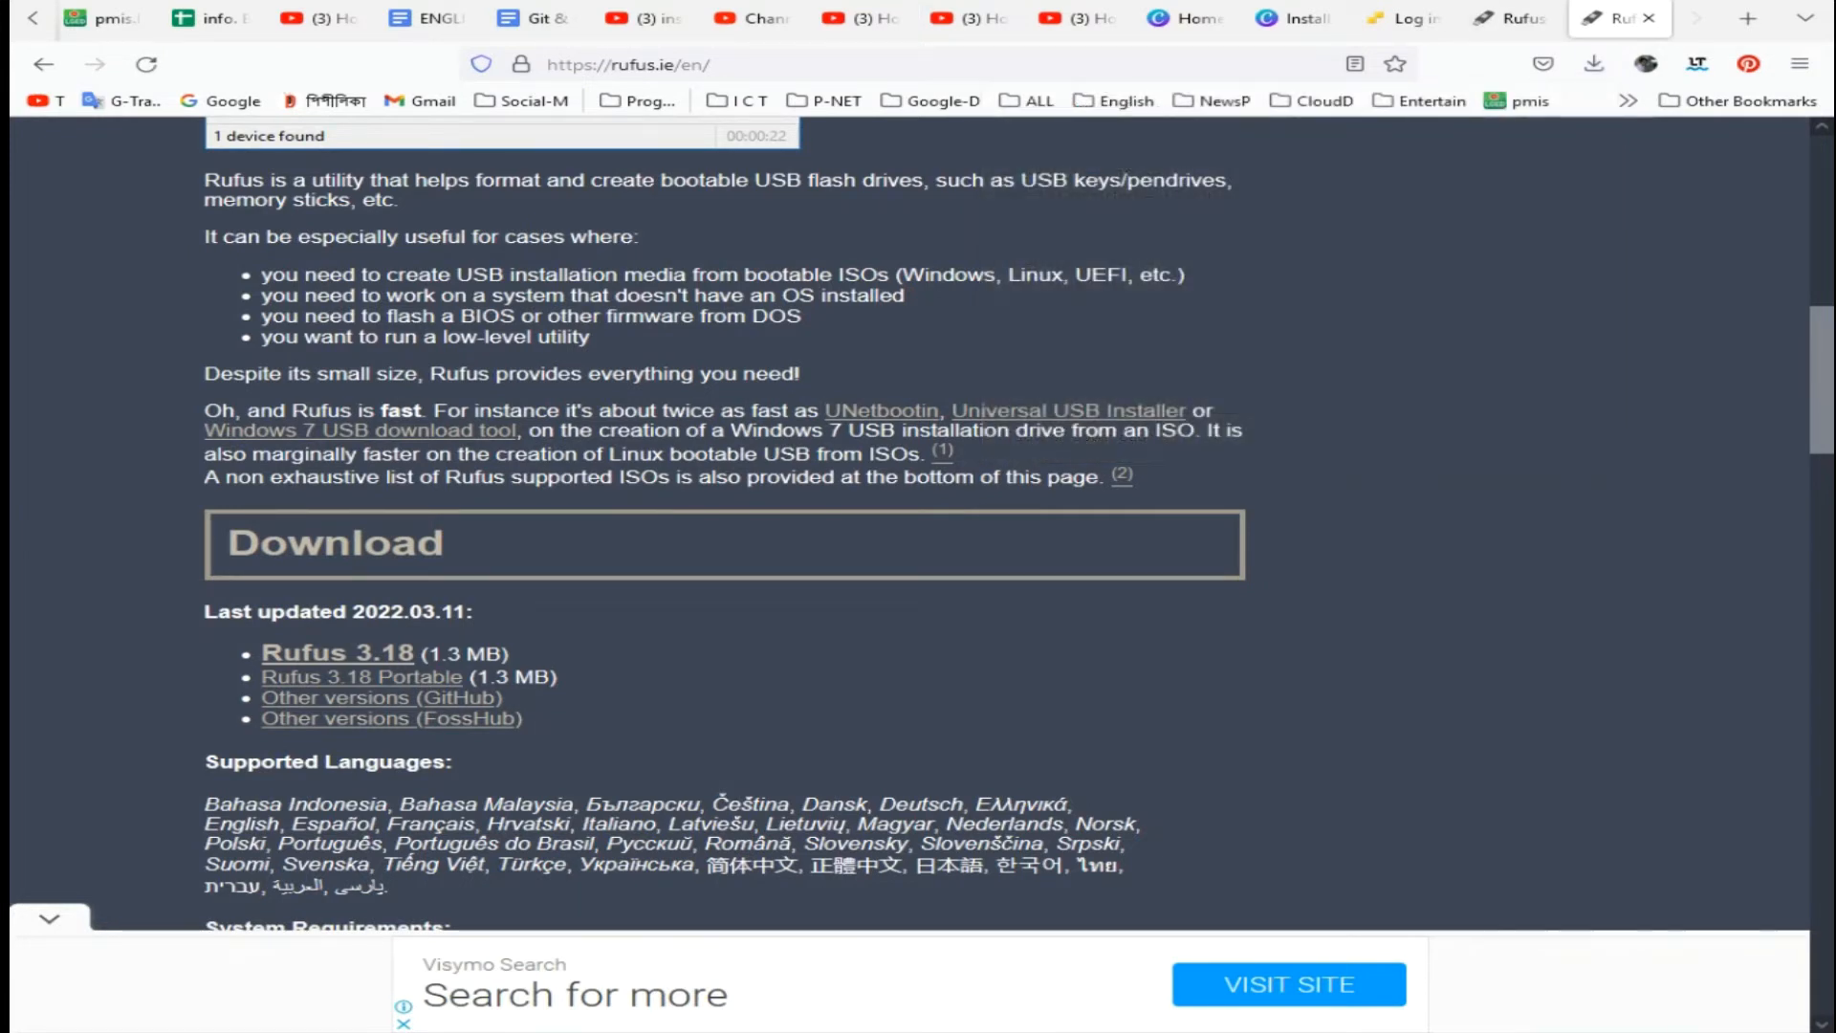
Step: Return to the desktop, find rufus-3.18.exe with the Windows search, and launch it
{"action": "key", "text": "super+d"}
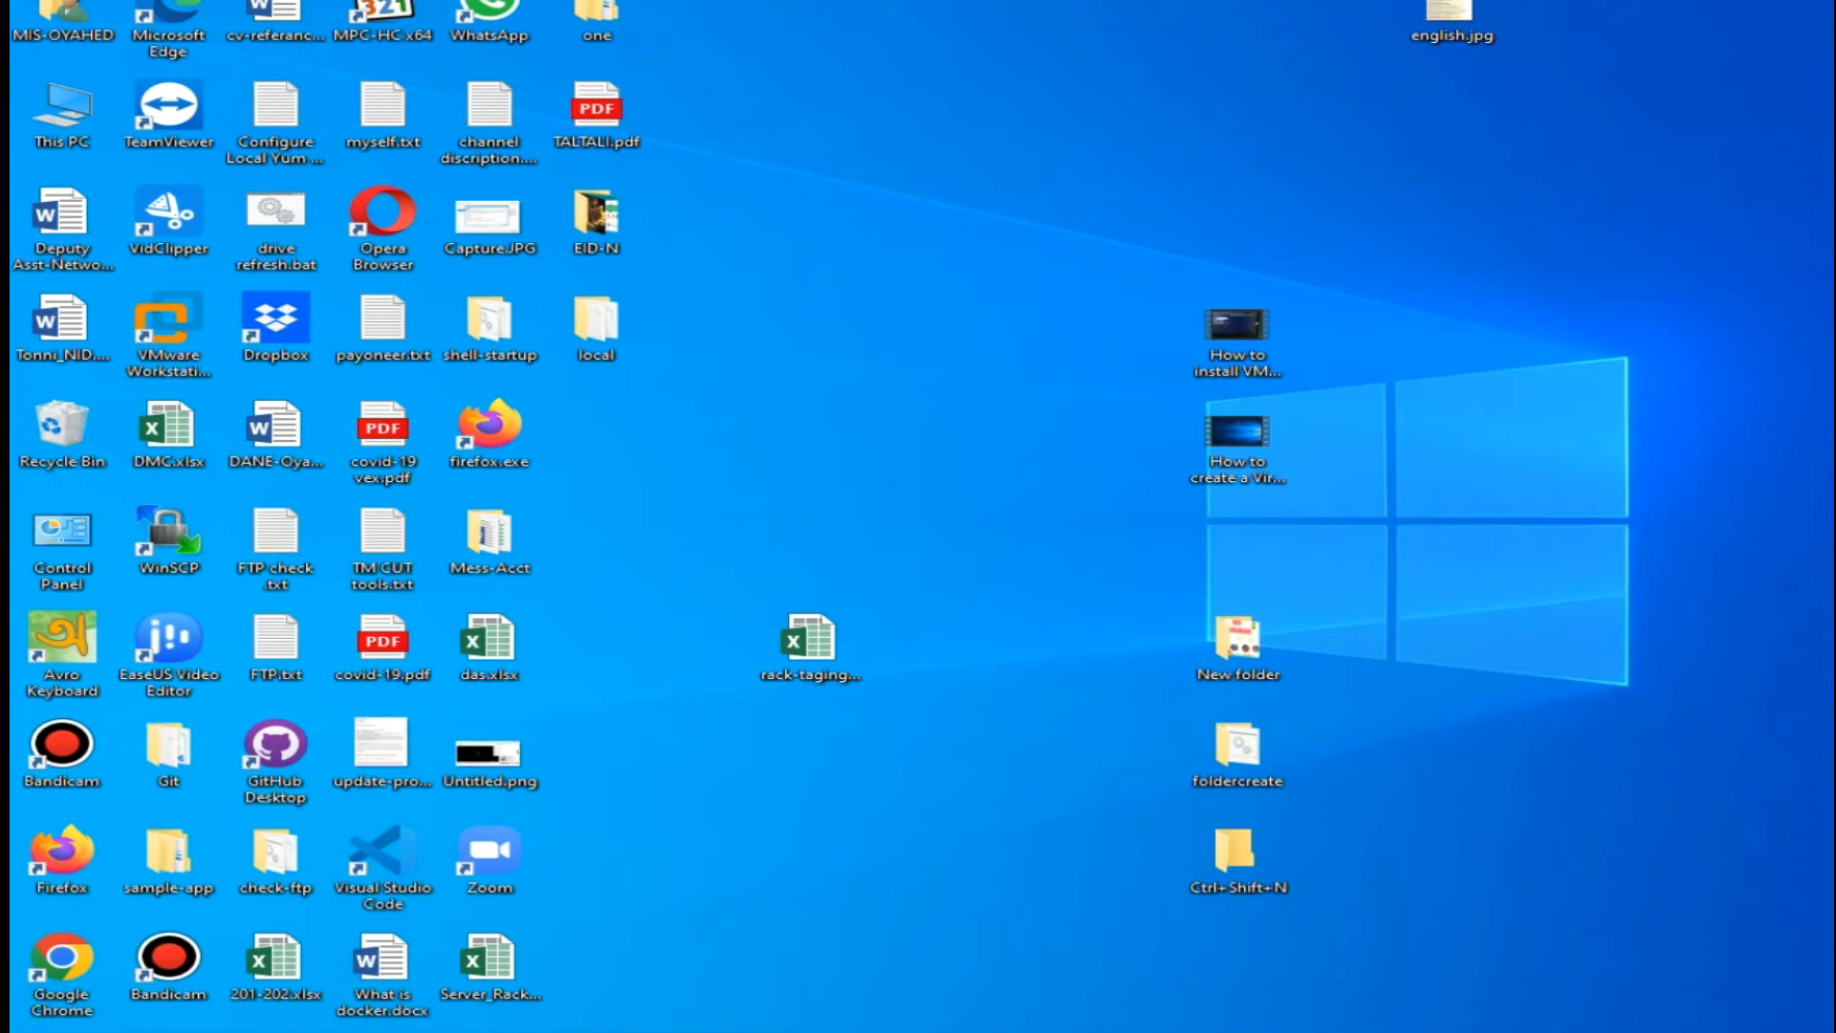
{"action": "key", "text": "super"}
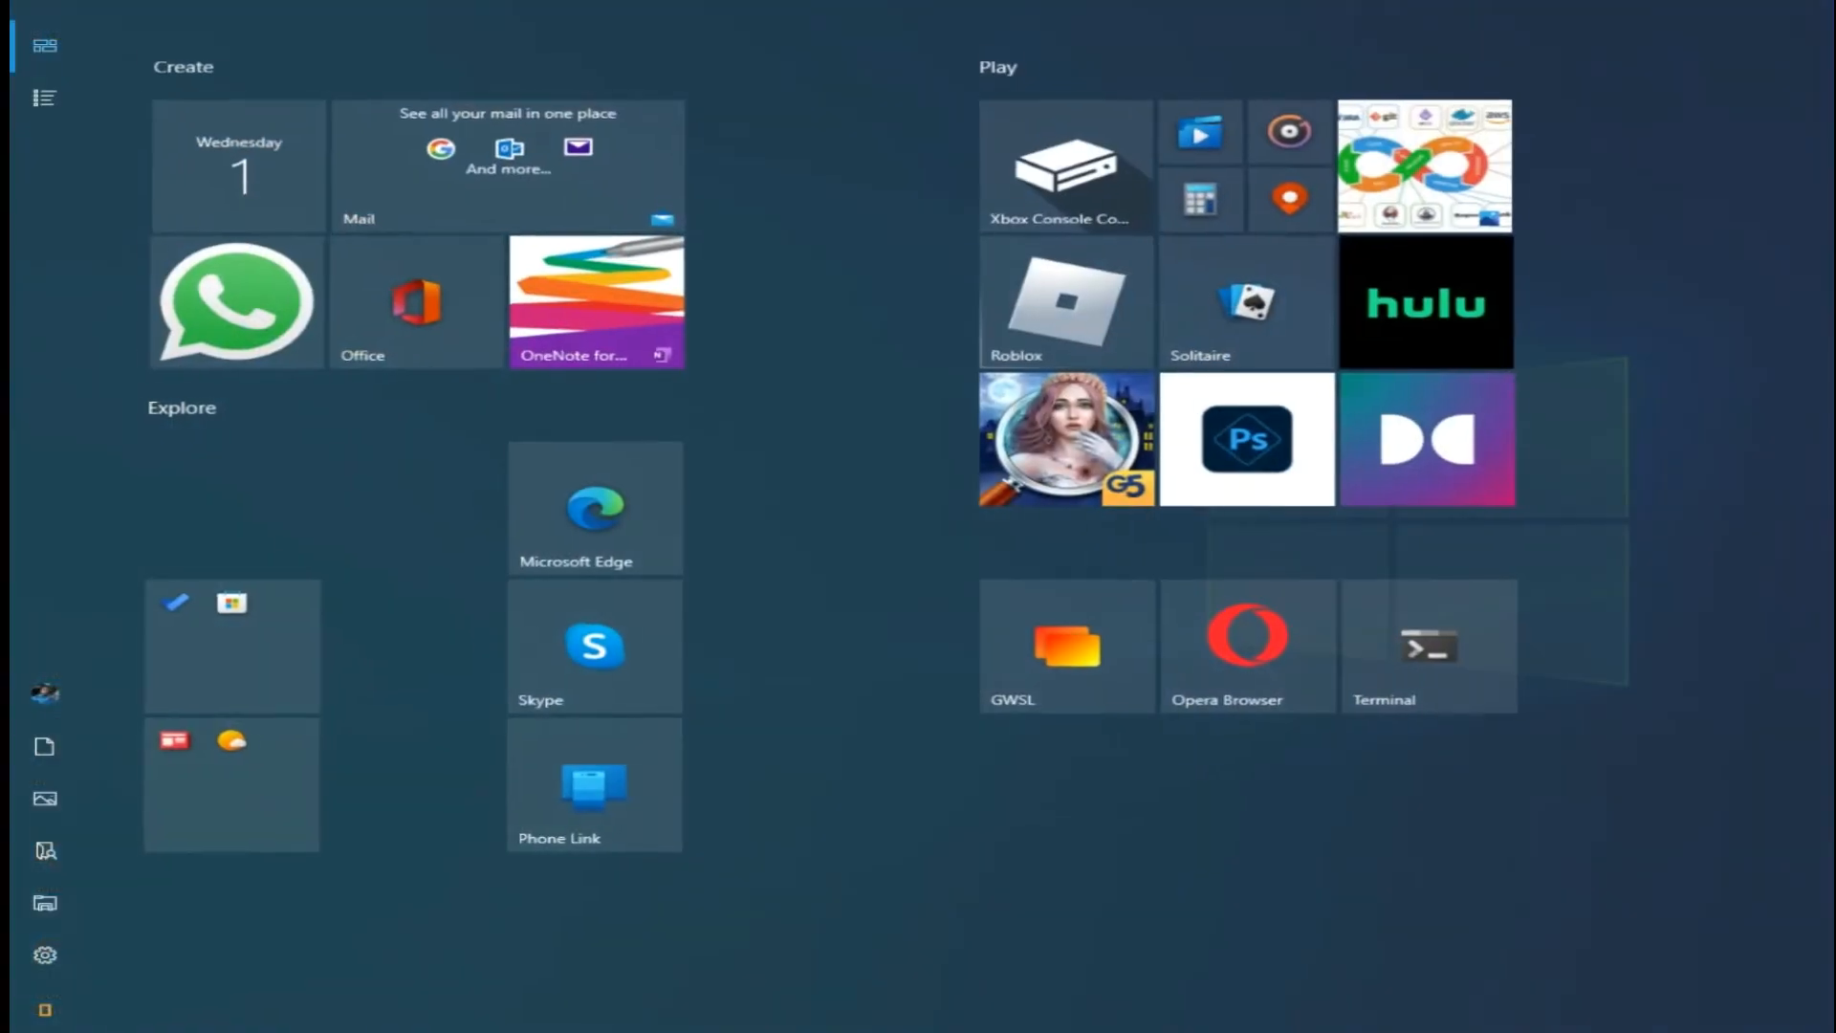
{"action": "type", "text": "rufus"}
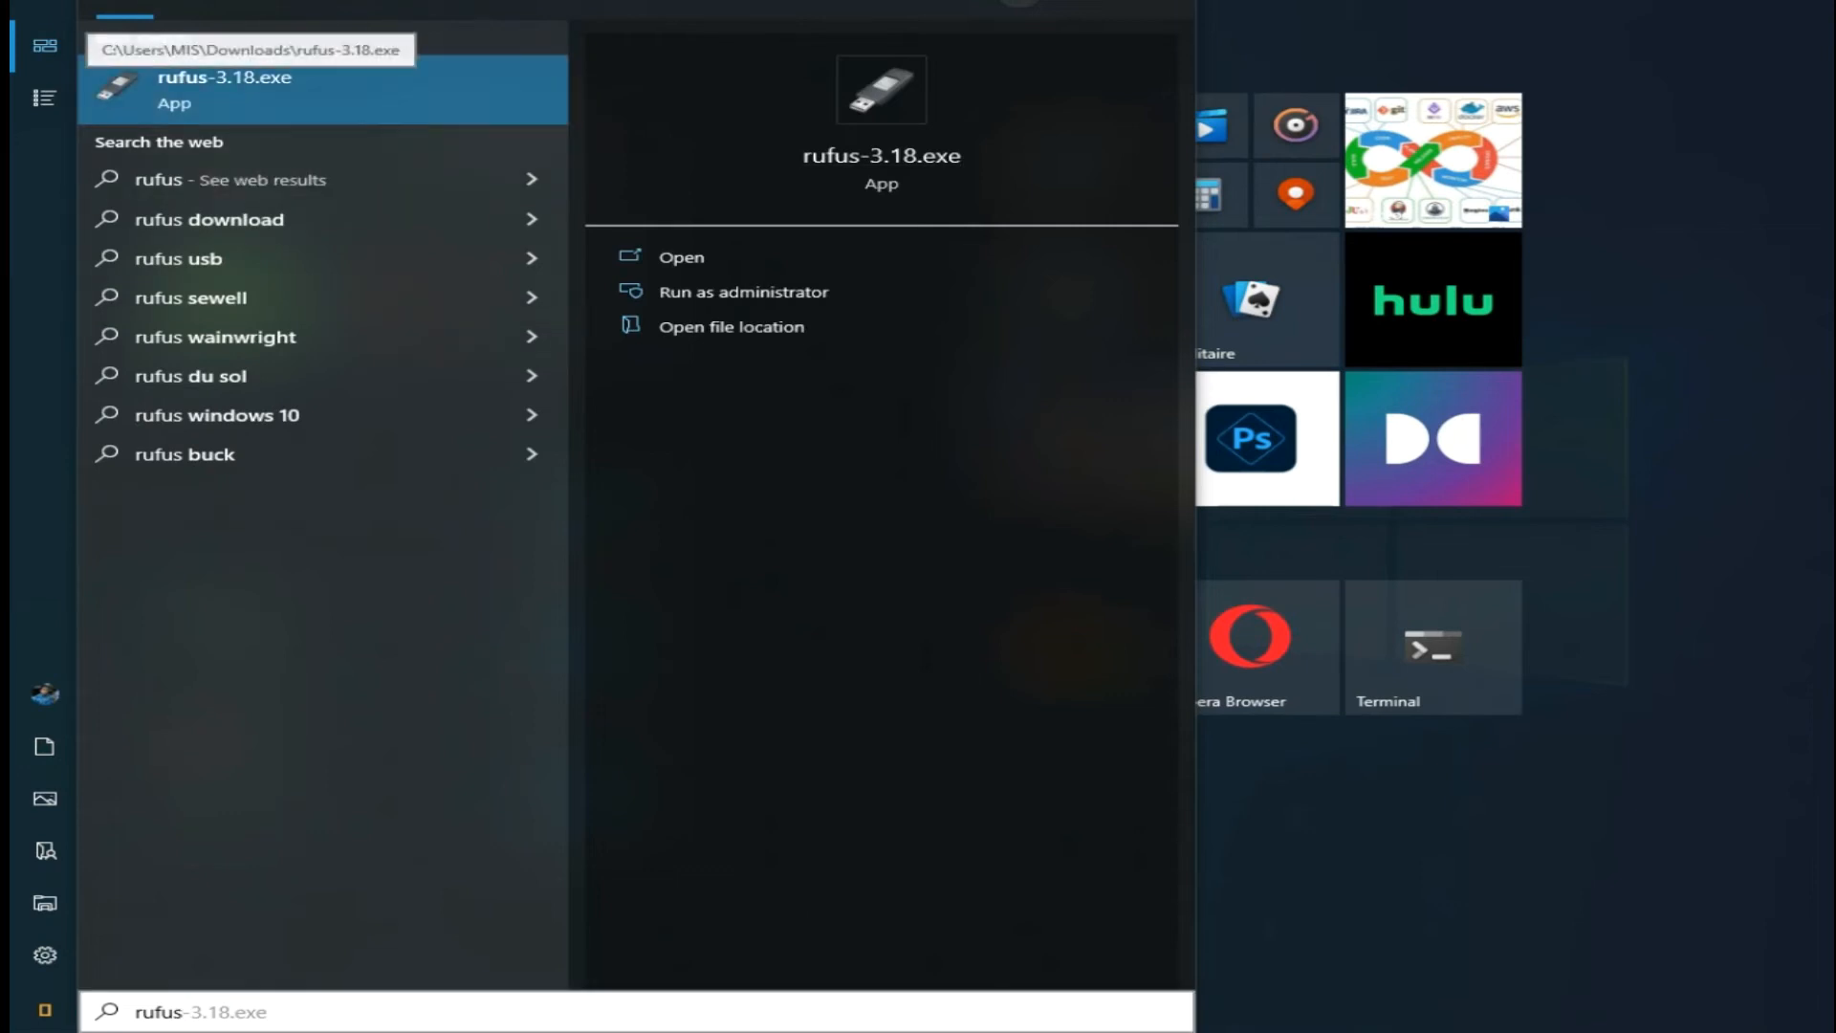
{"action": "left_click", "coordinate": [251, 91]}
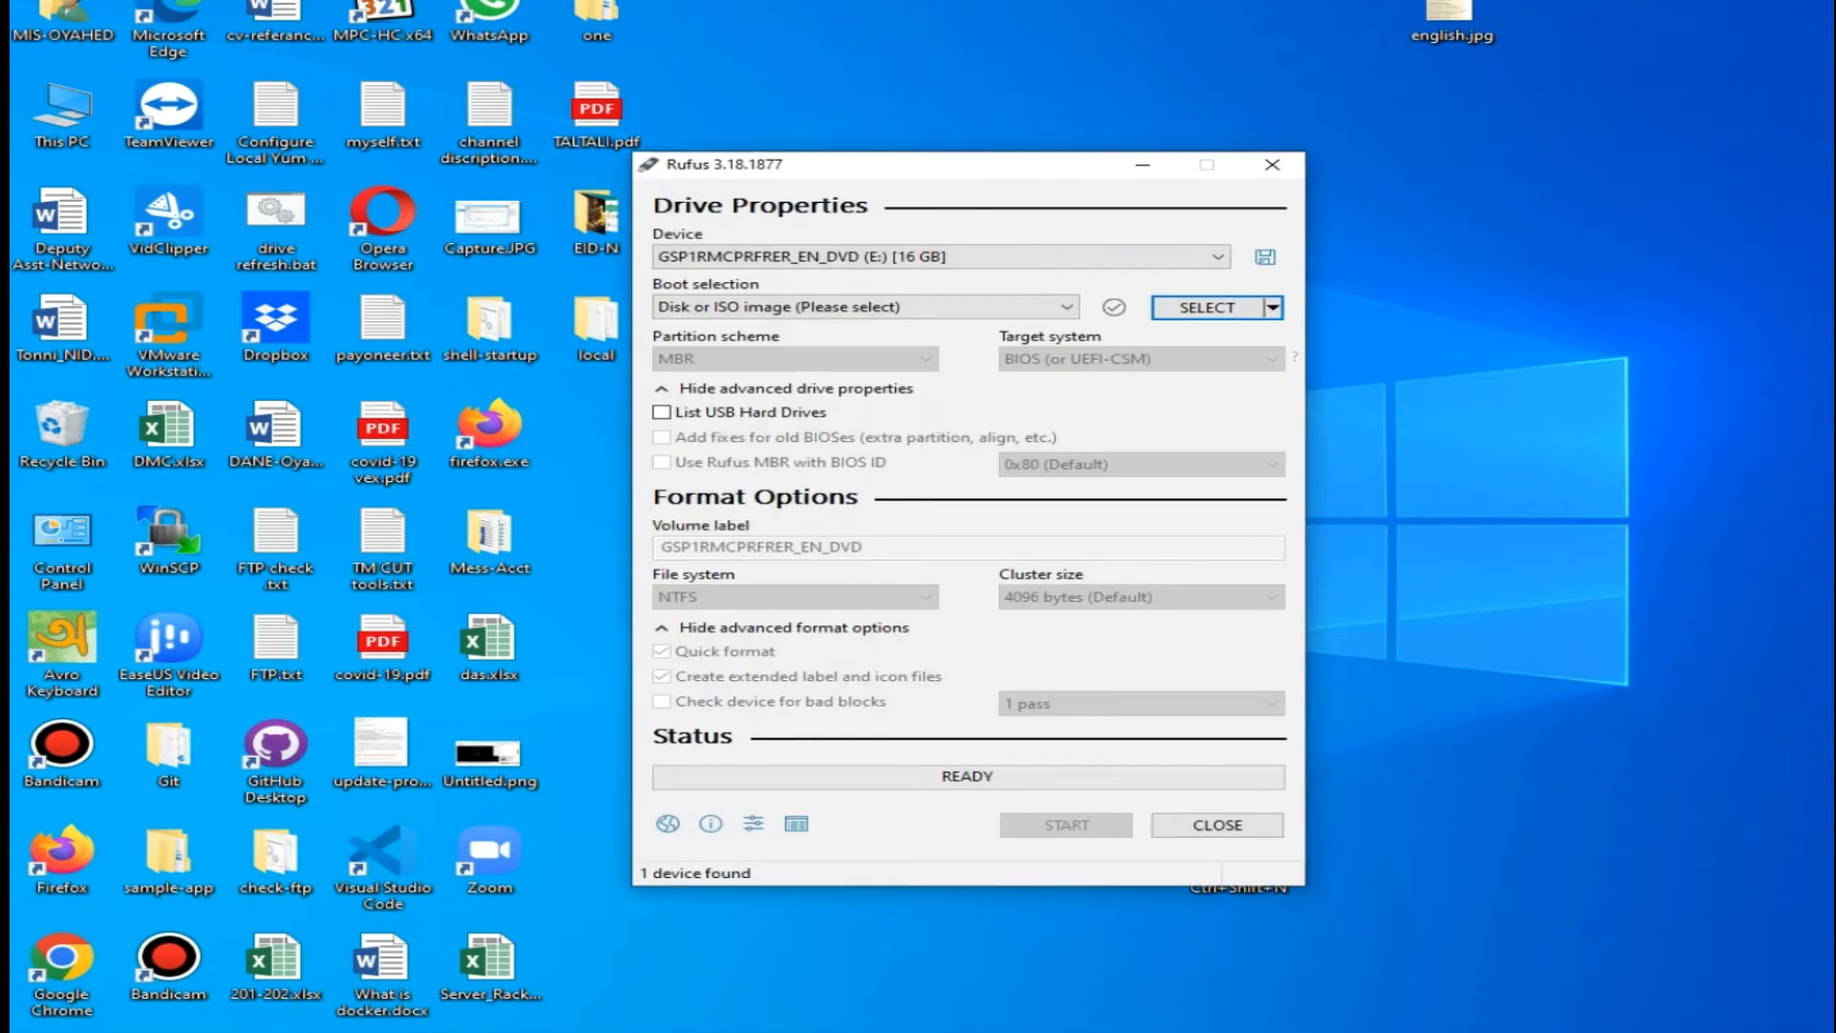
{"action": "left_click_drag", "start_coordinate": [966, 164], "coordinate": [1011, 171]}
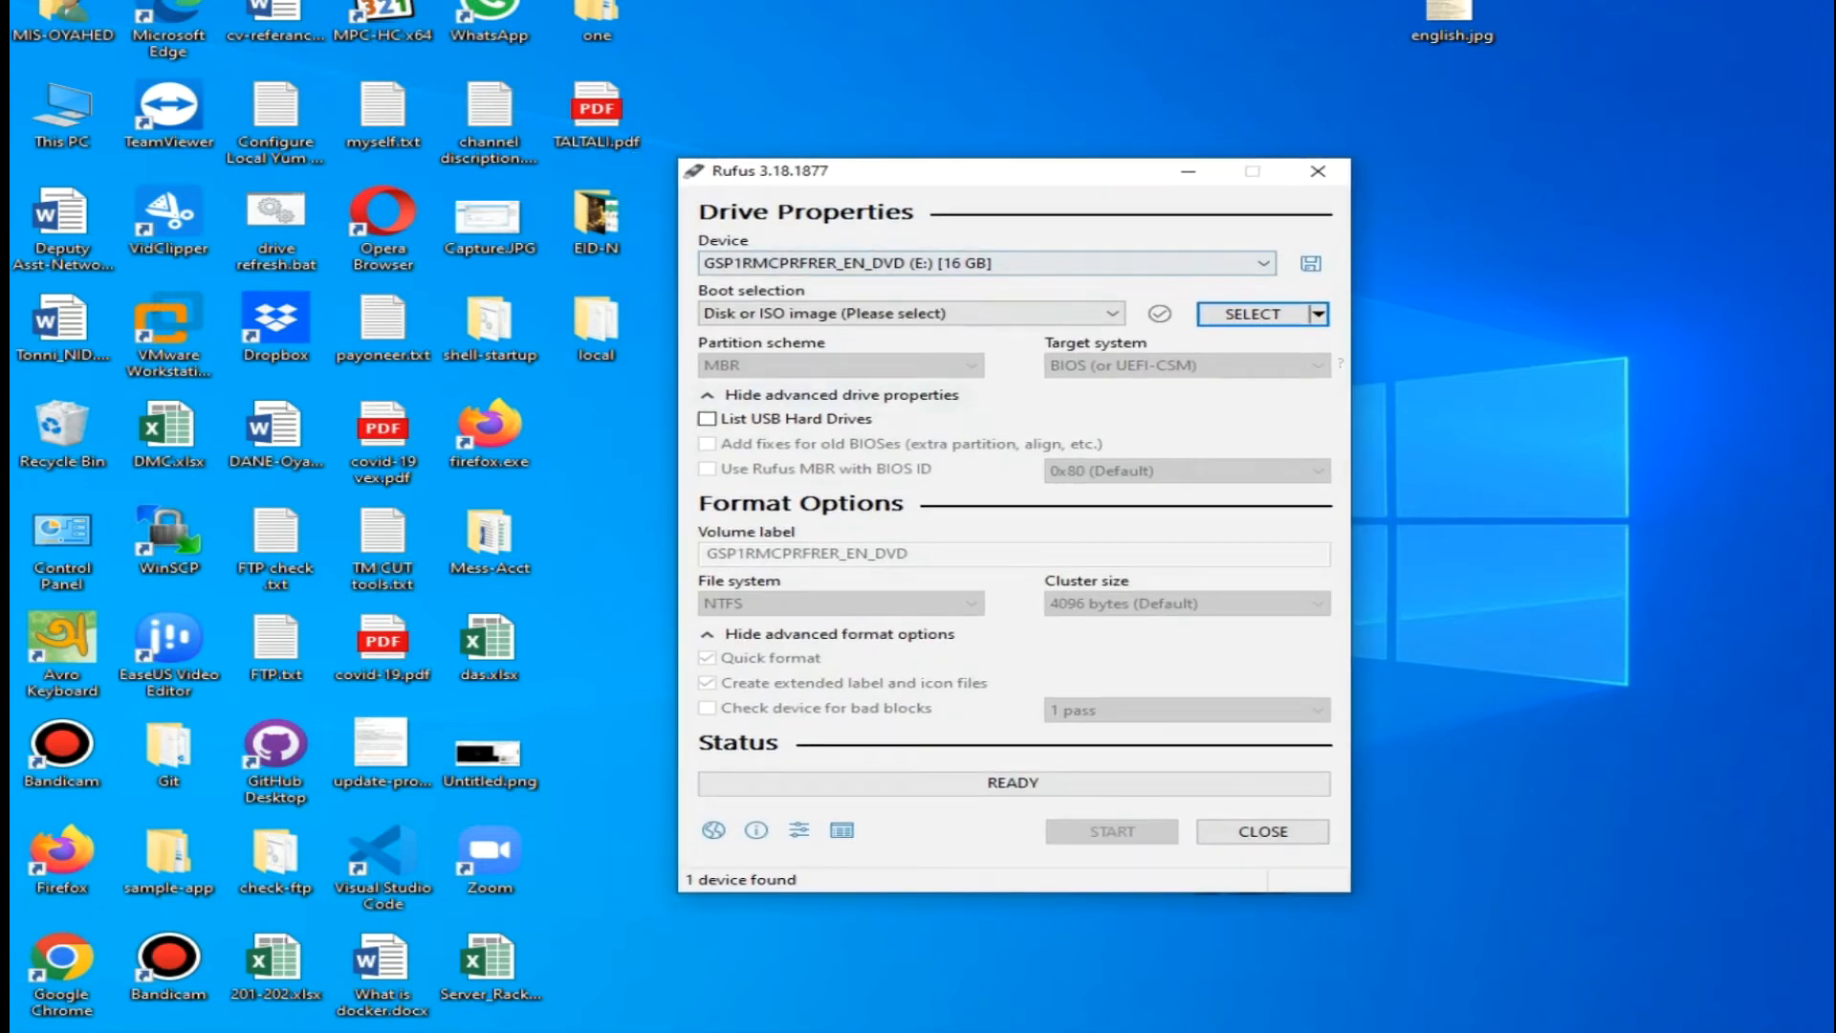
Step: Load Win10_1809_English_x64.iso from the ISO folder as the boot image
{"action": "left_click", "coordinate": [956, 314]}
{"action": "left_click", "coordinate": [956, 313]}
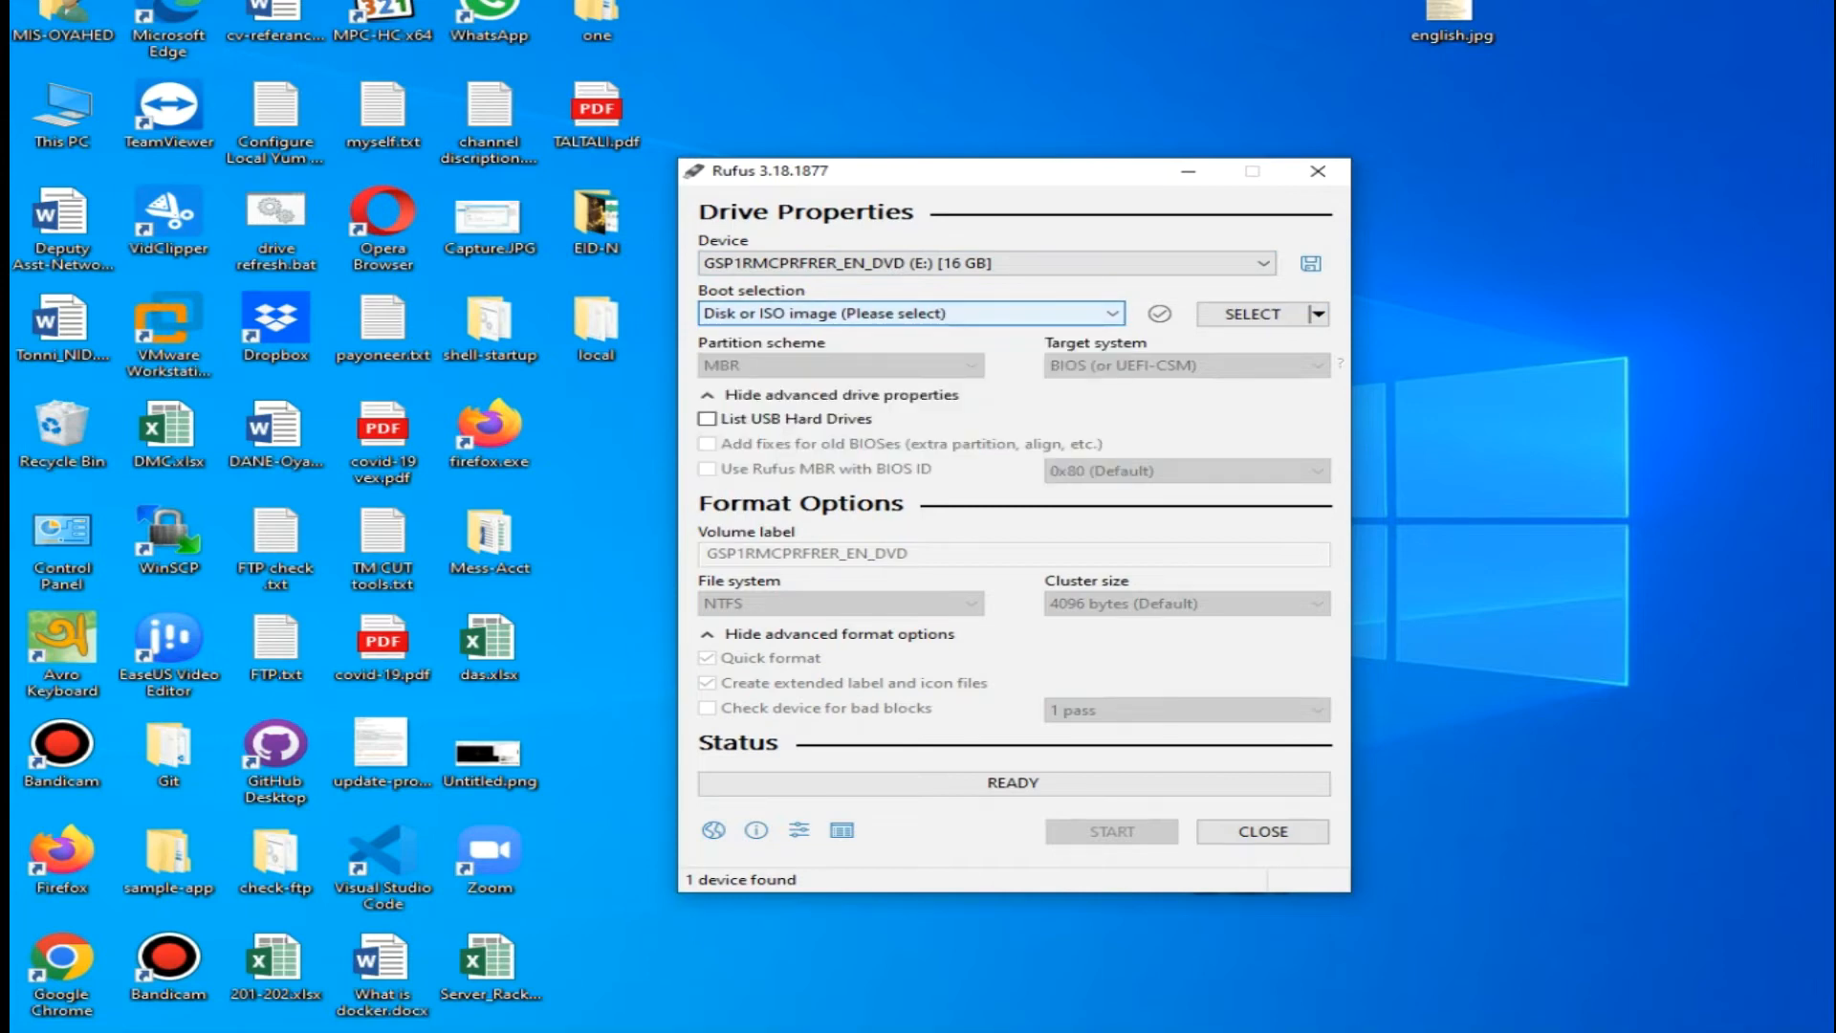
{"action": "left_click", "coordinate": [1254, 315]}
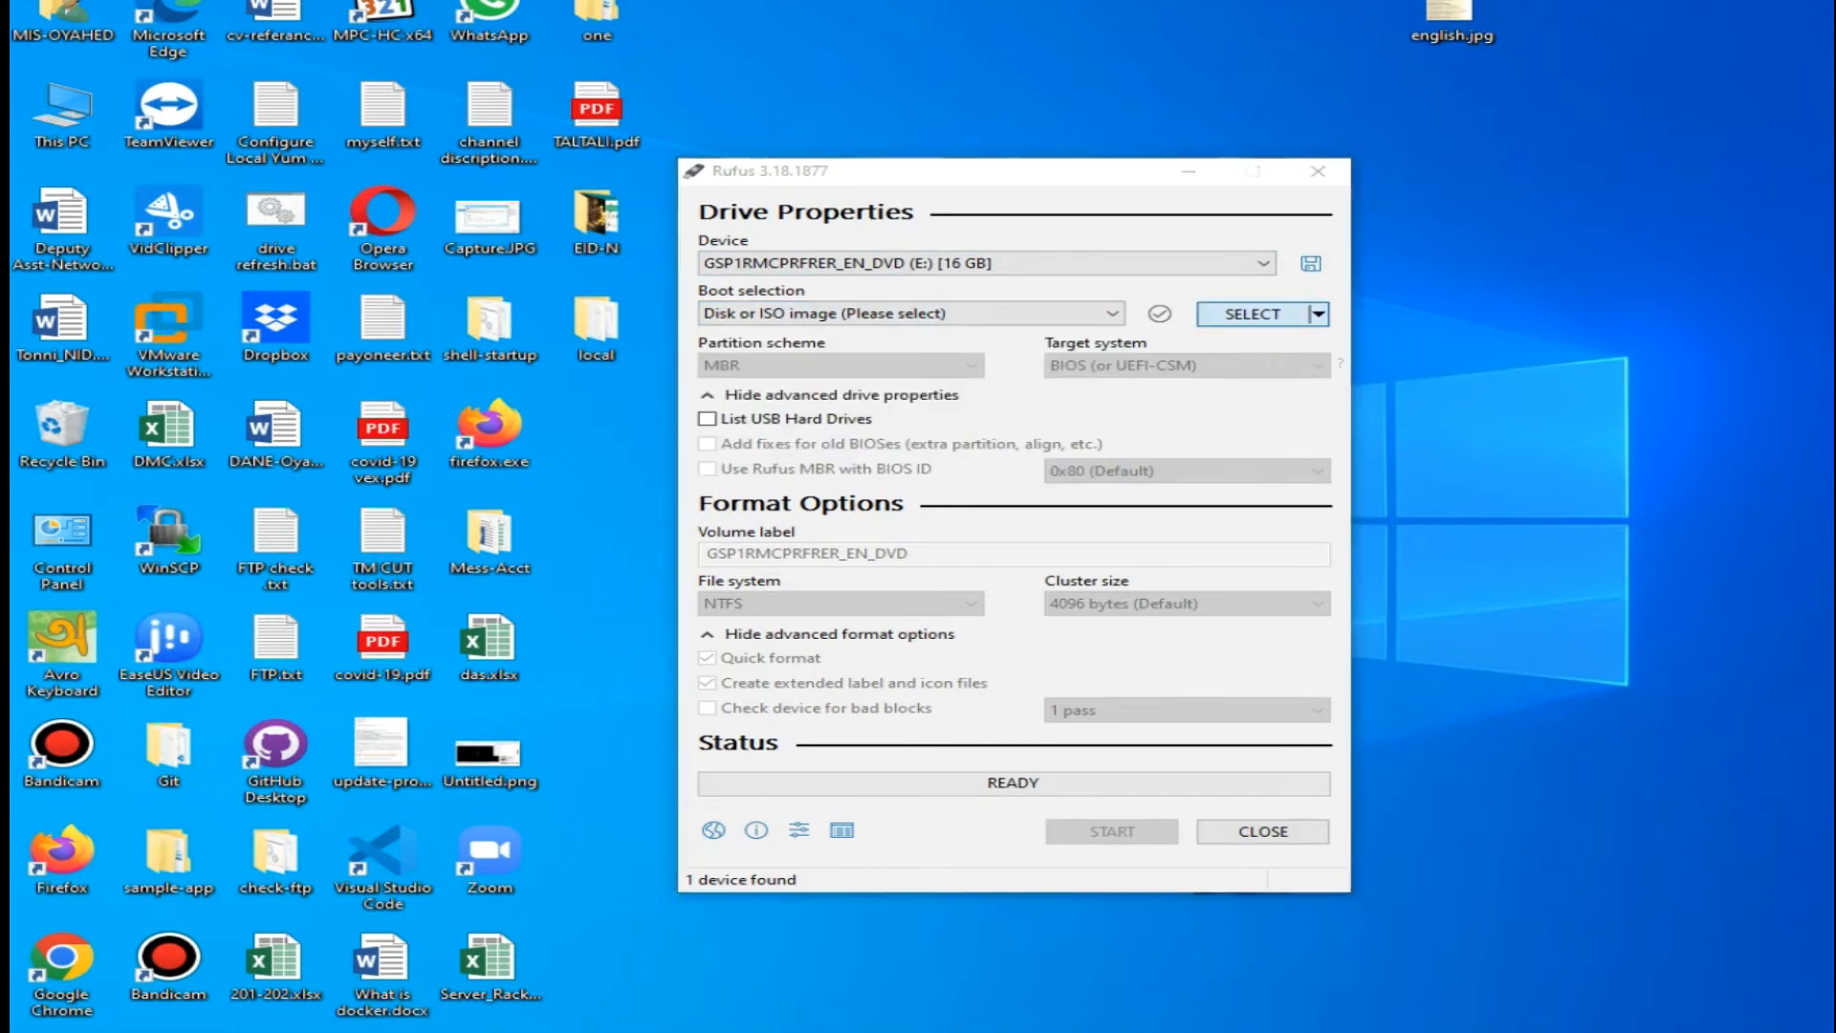
{"action": "left_click", "coordinate": [469, 282]}
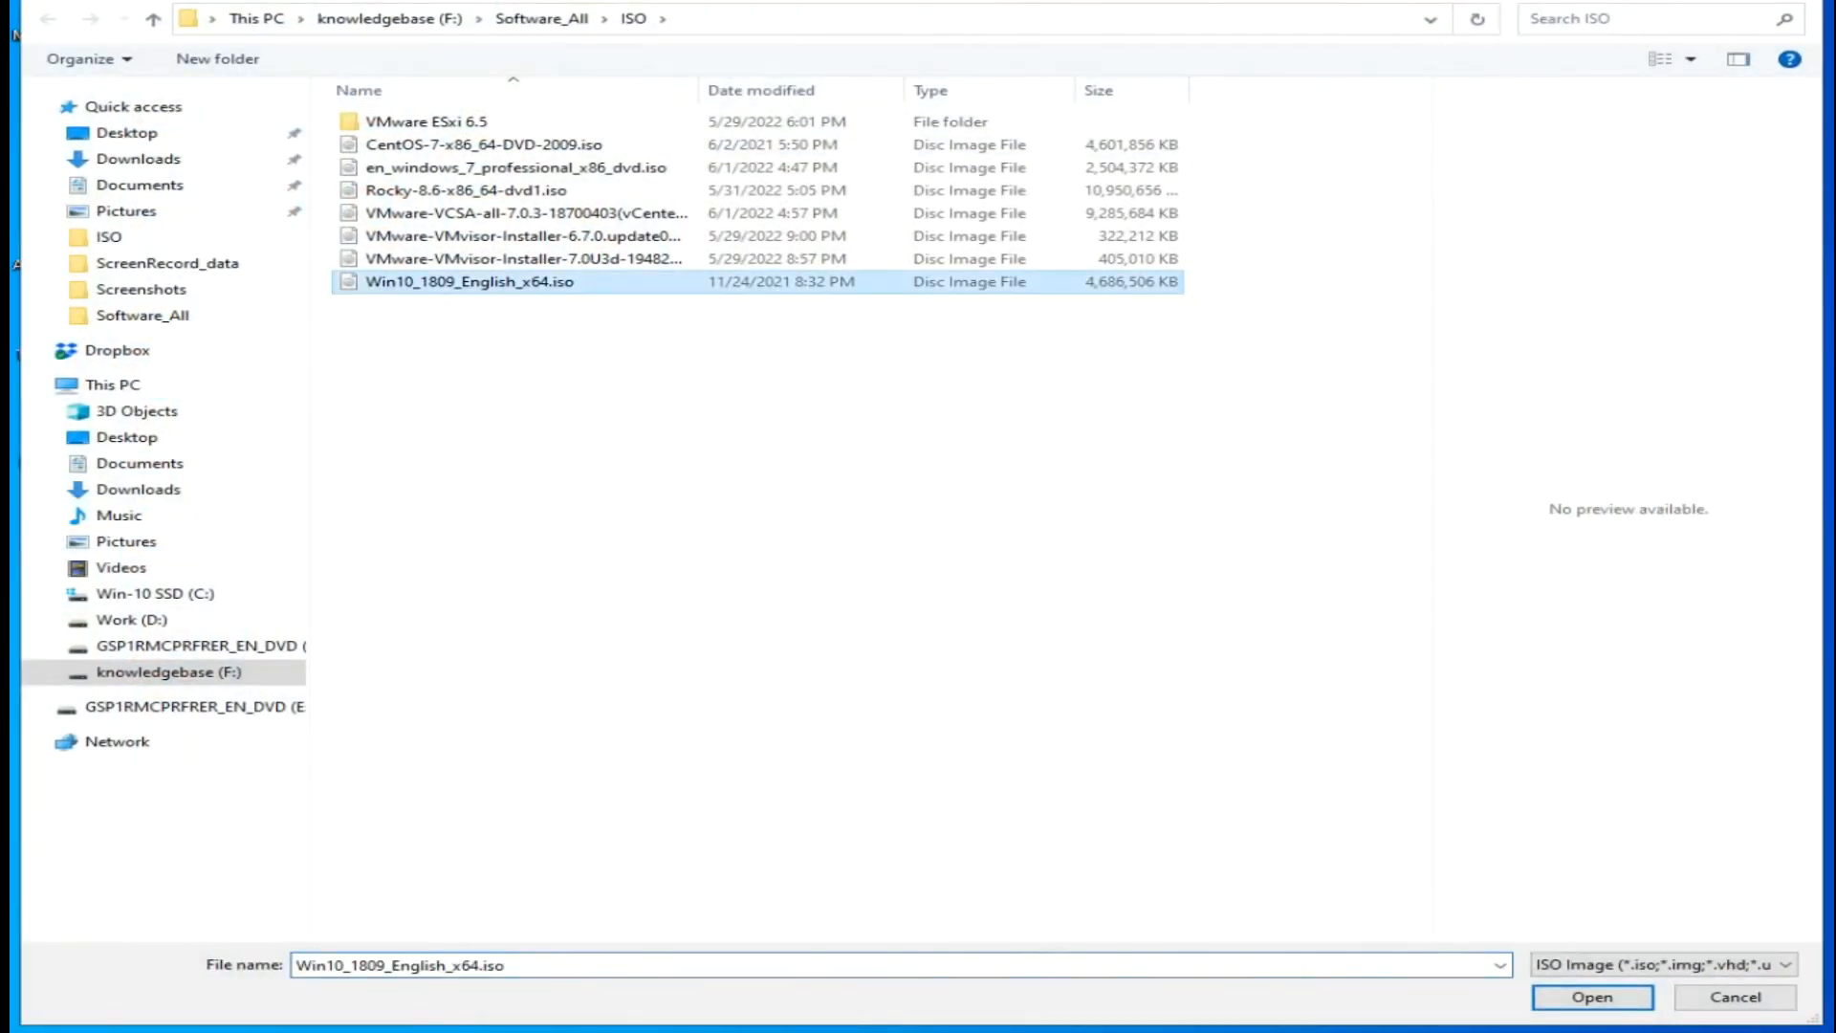
{"action": "left_click", "coordinate": [1592, 996]}
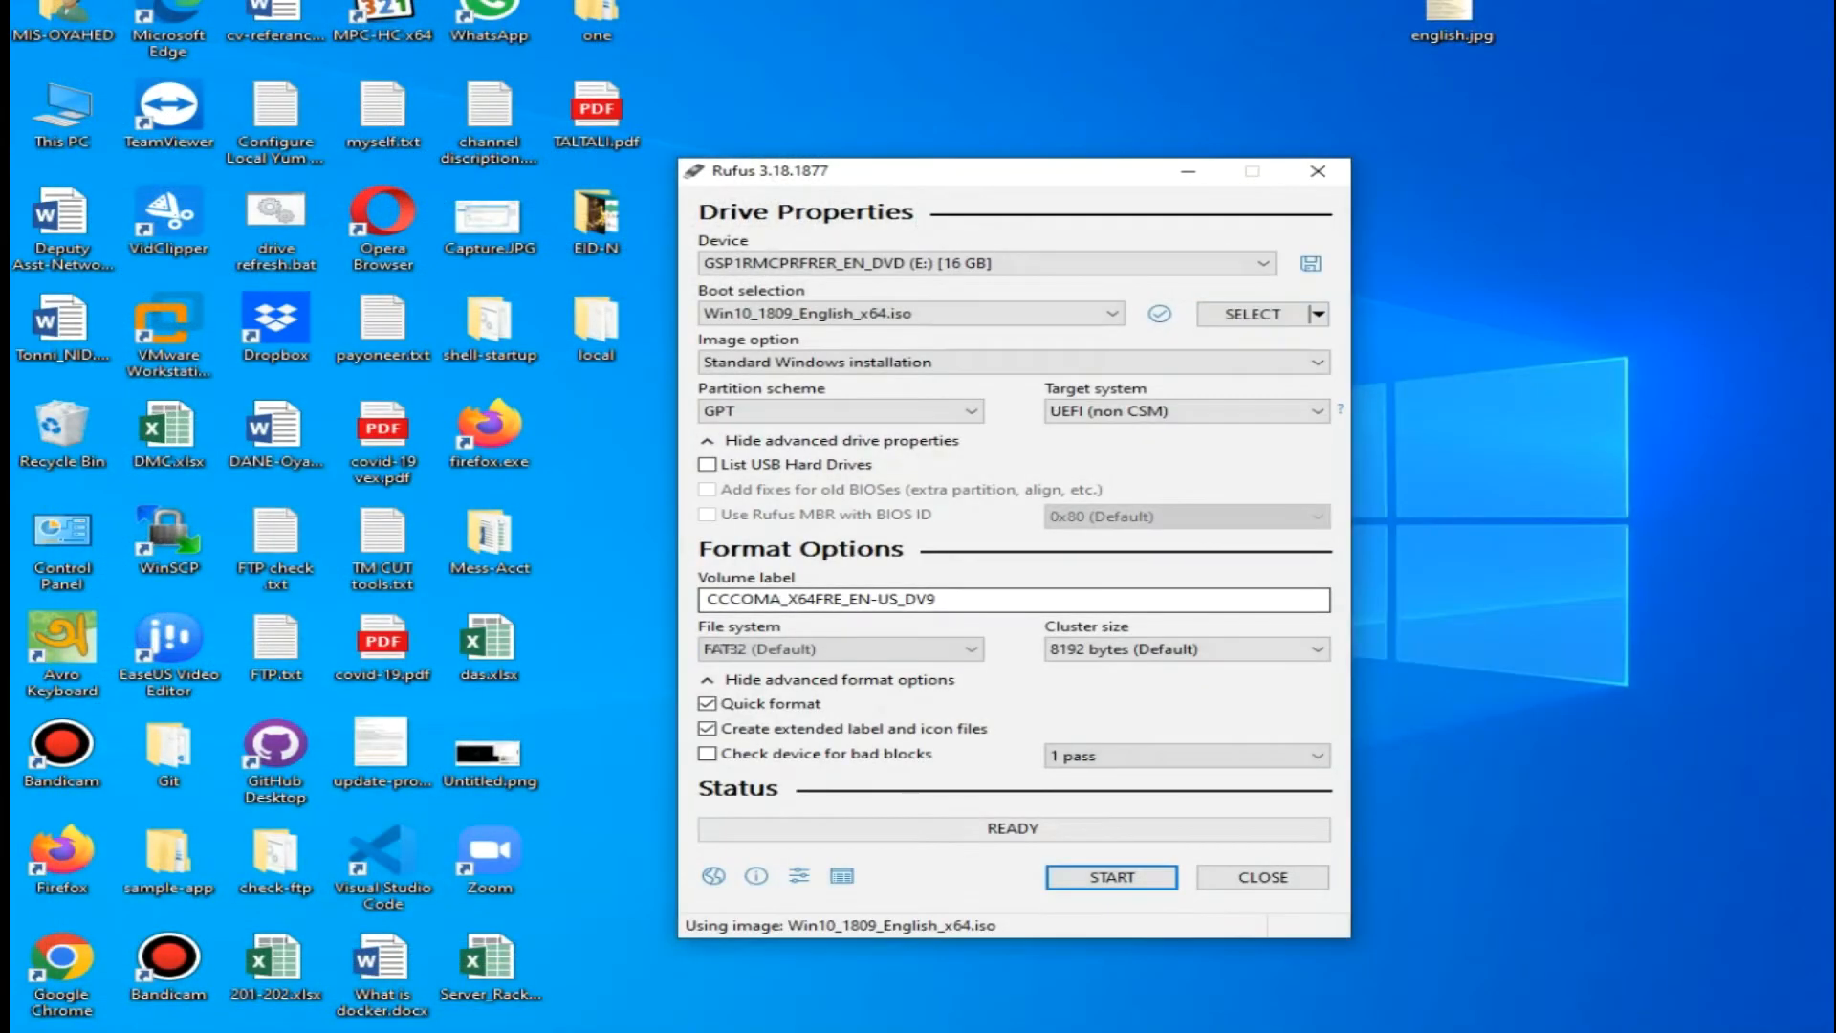
Step: Set the partition scheme for the bootable USB drive to MBR
{"action": "left_click", "coordinate": [851, 411]}
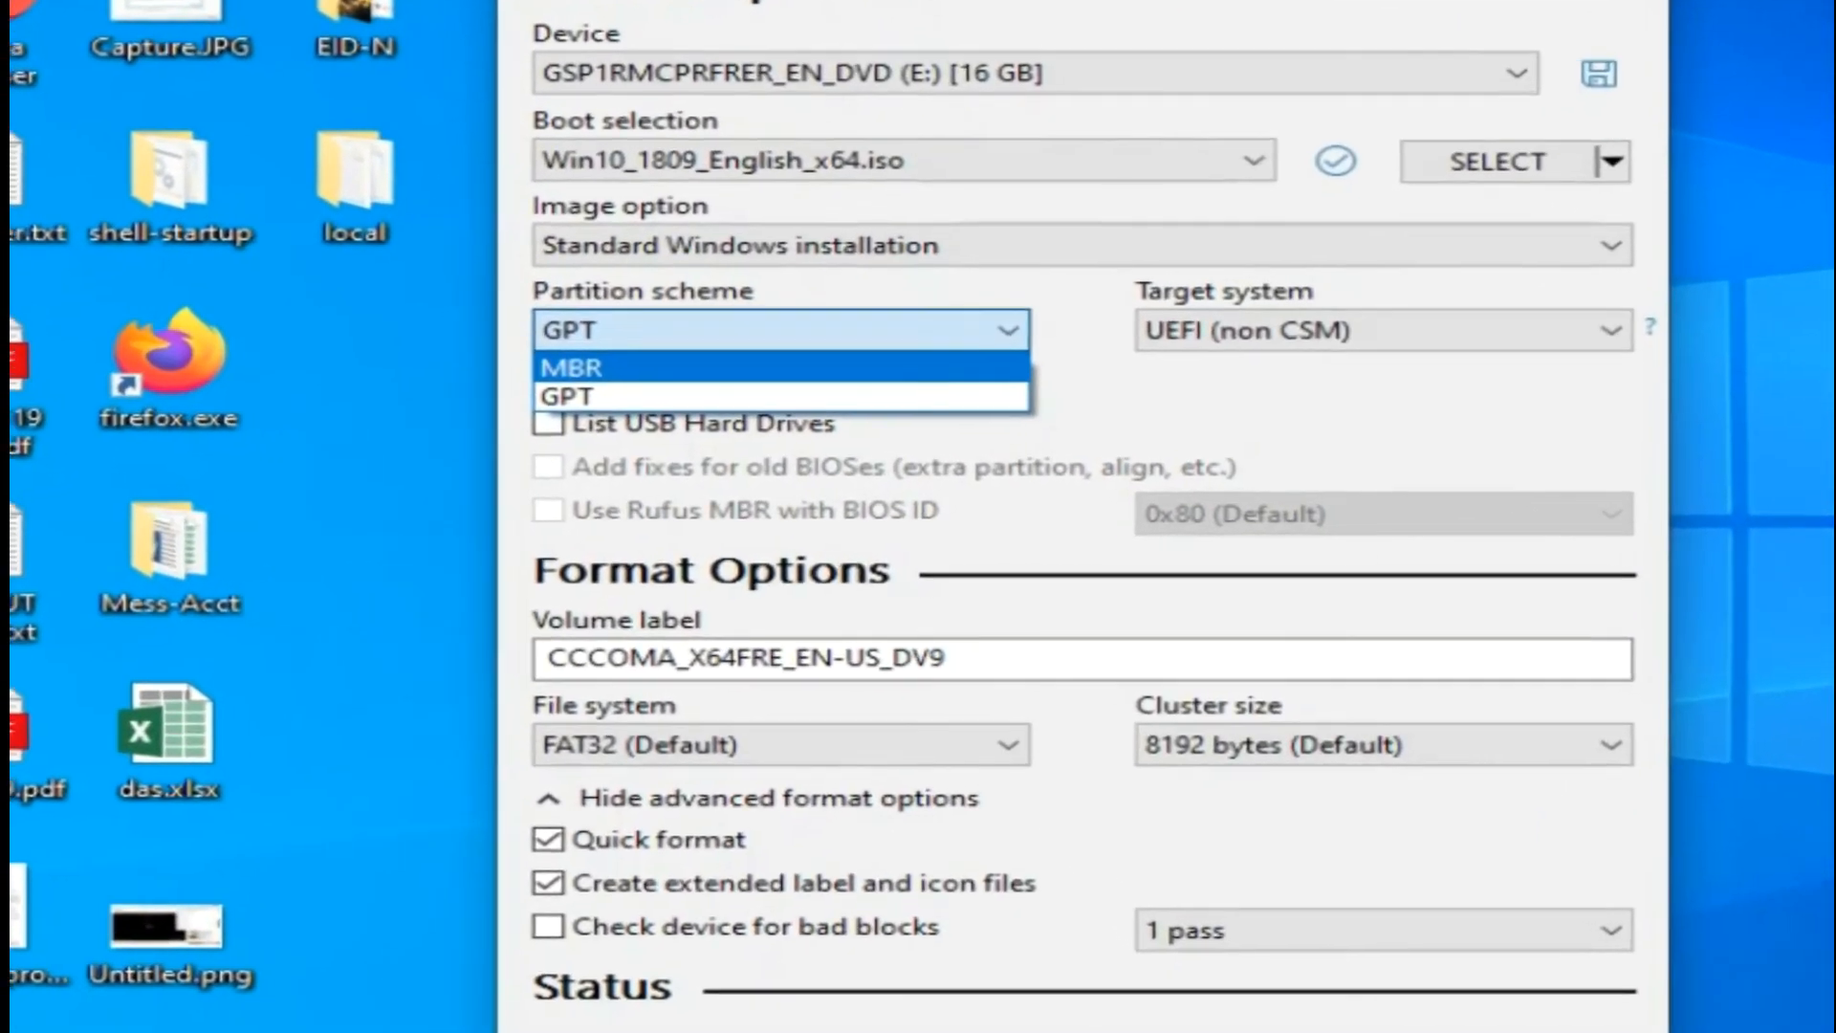
{"action": "left_click", "coordinate": [571, 367]}
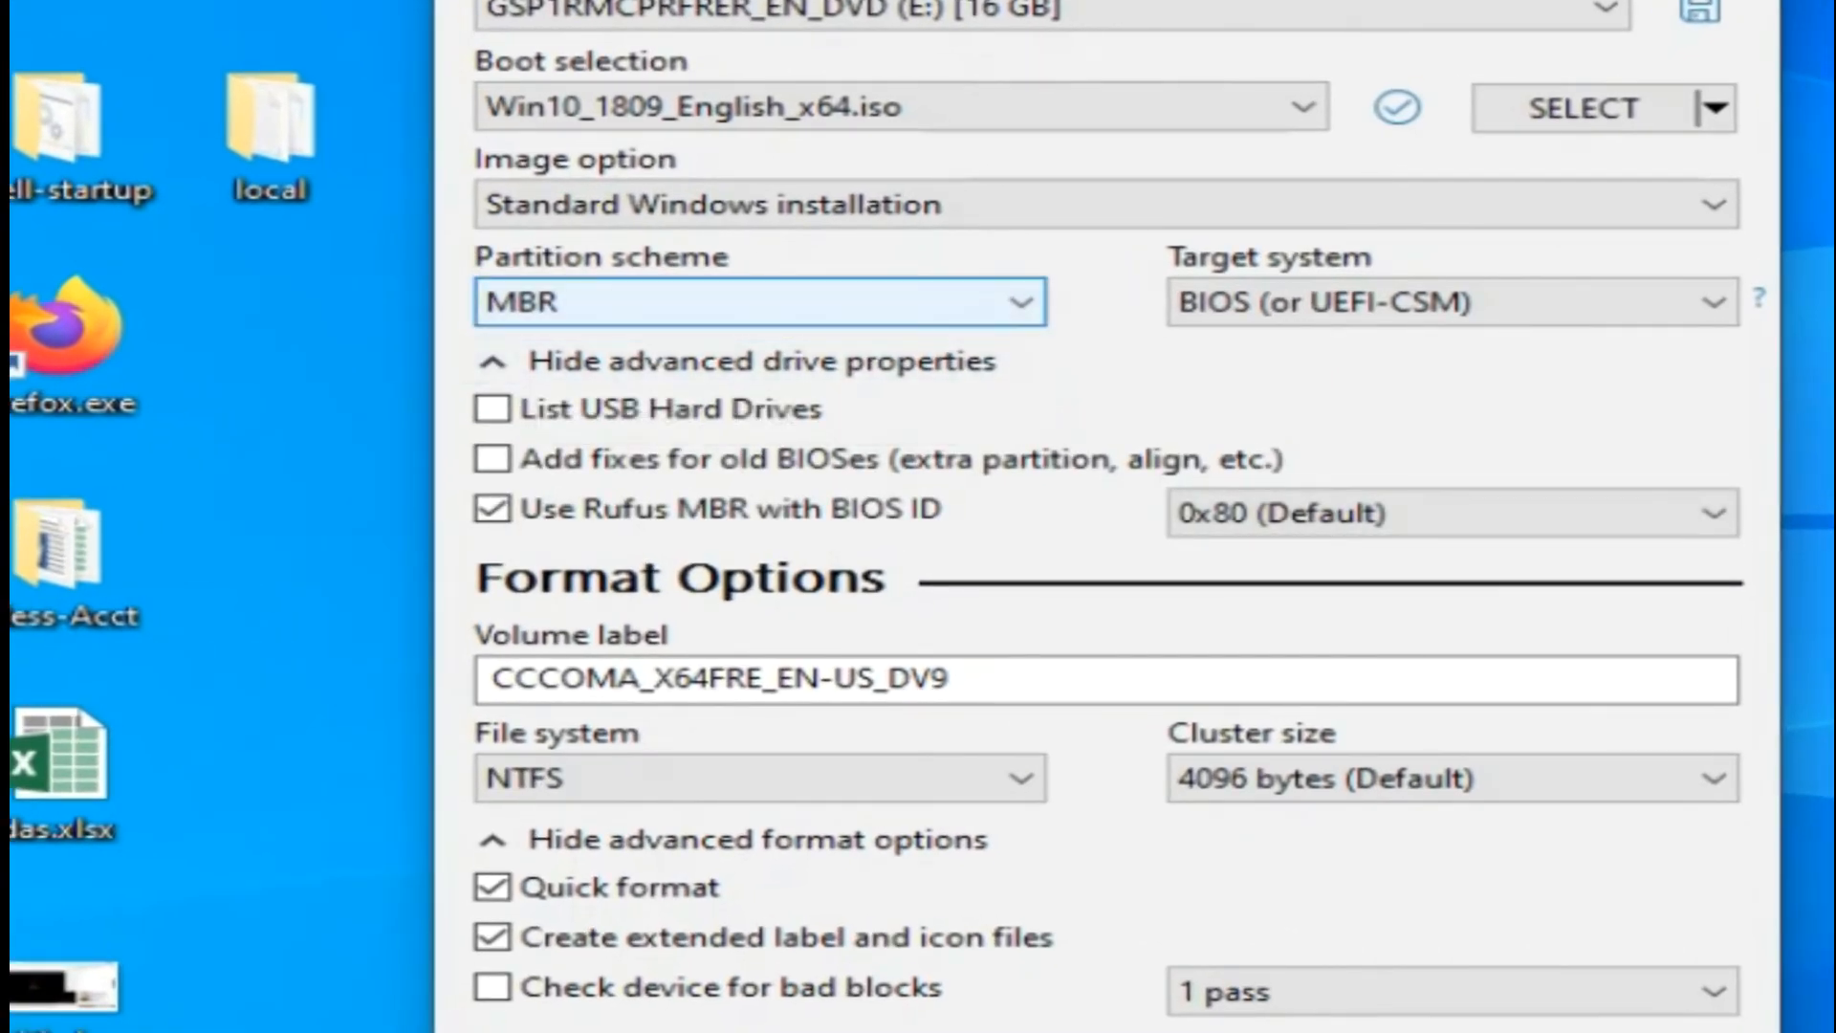
Step: Set the partition scheme to GPT and start creating the bootable USB drive, accepting that all its data is erased
{"action": "left_click", "coordinate": [760, 302]}
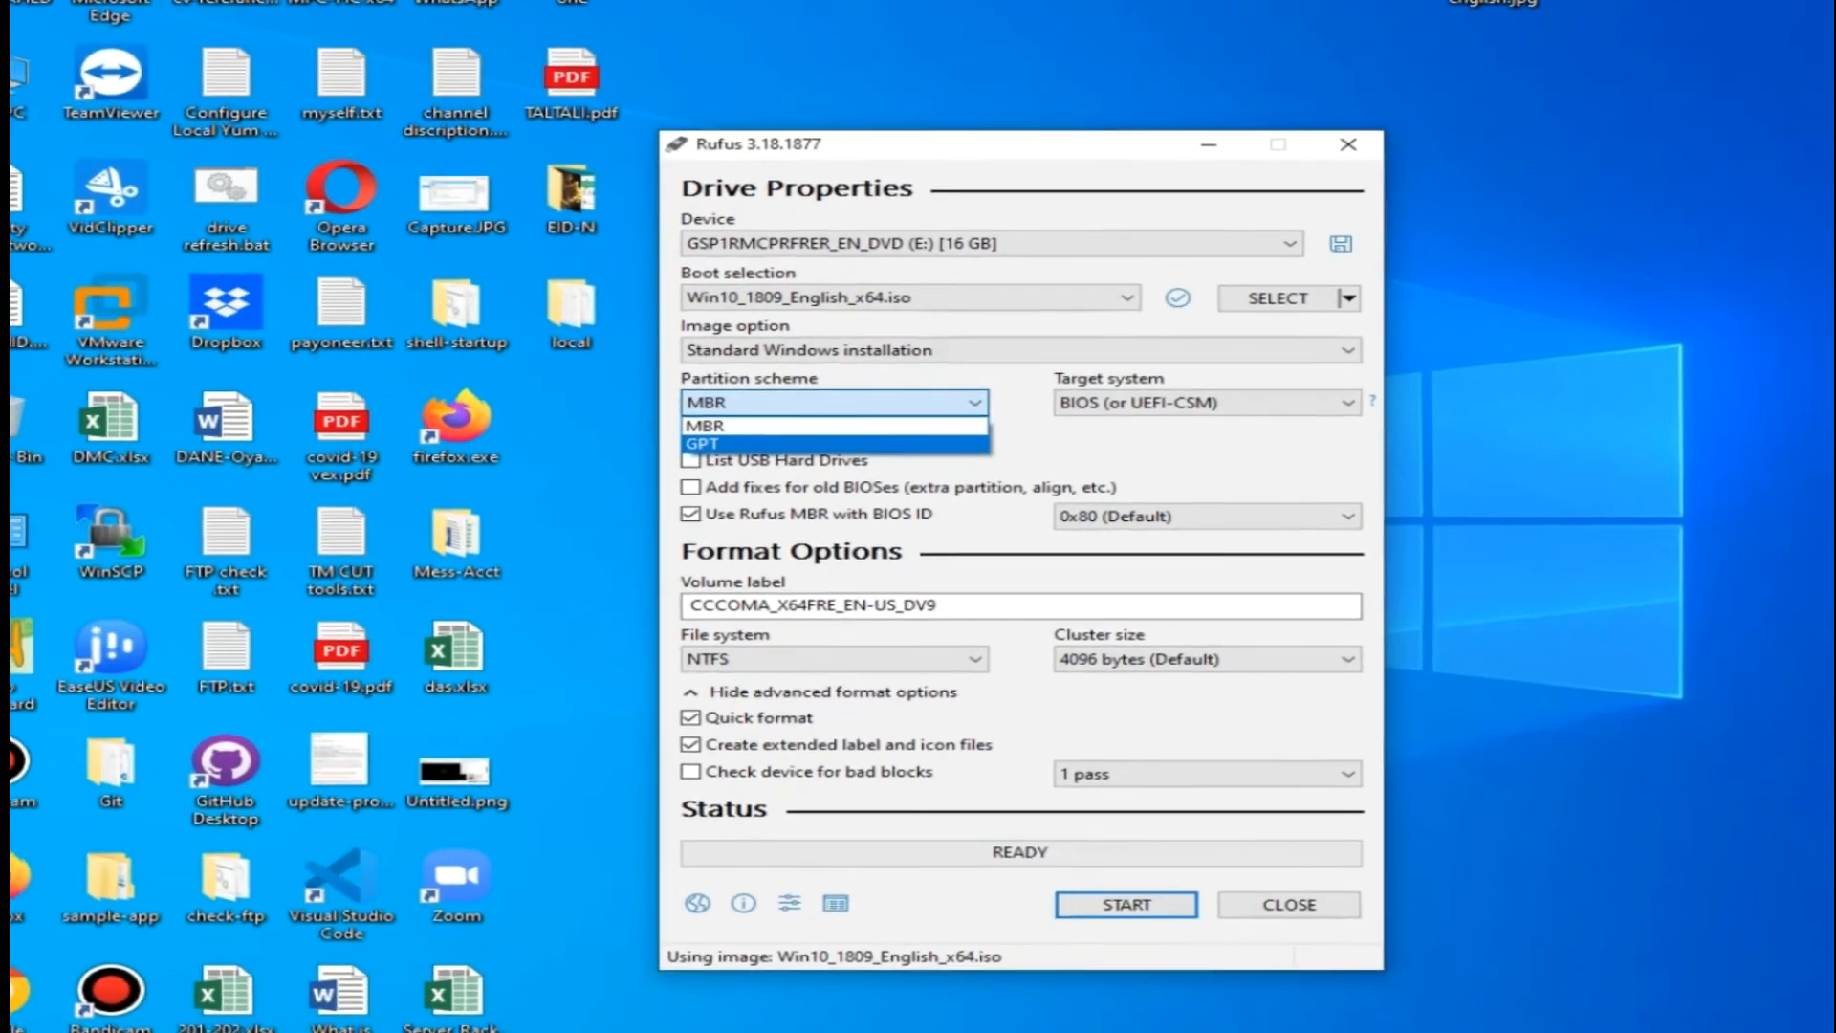
{"action": "left_click", "coordinate": [712, 442]}
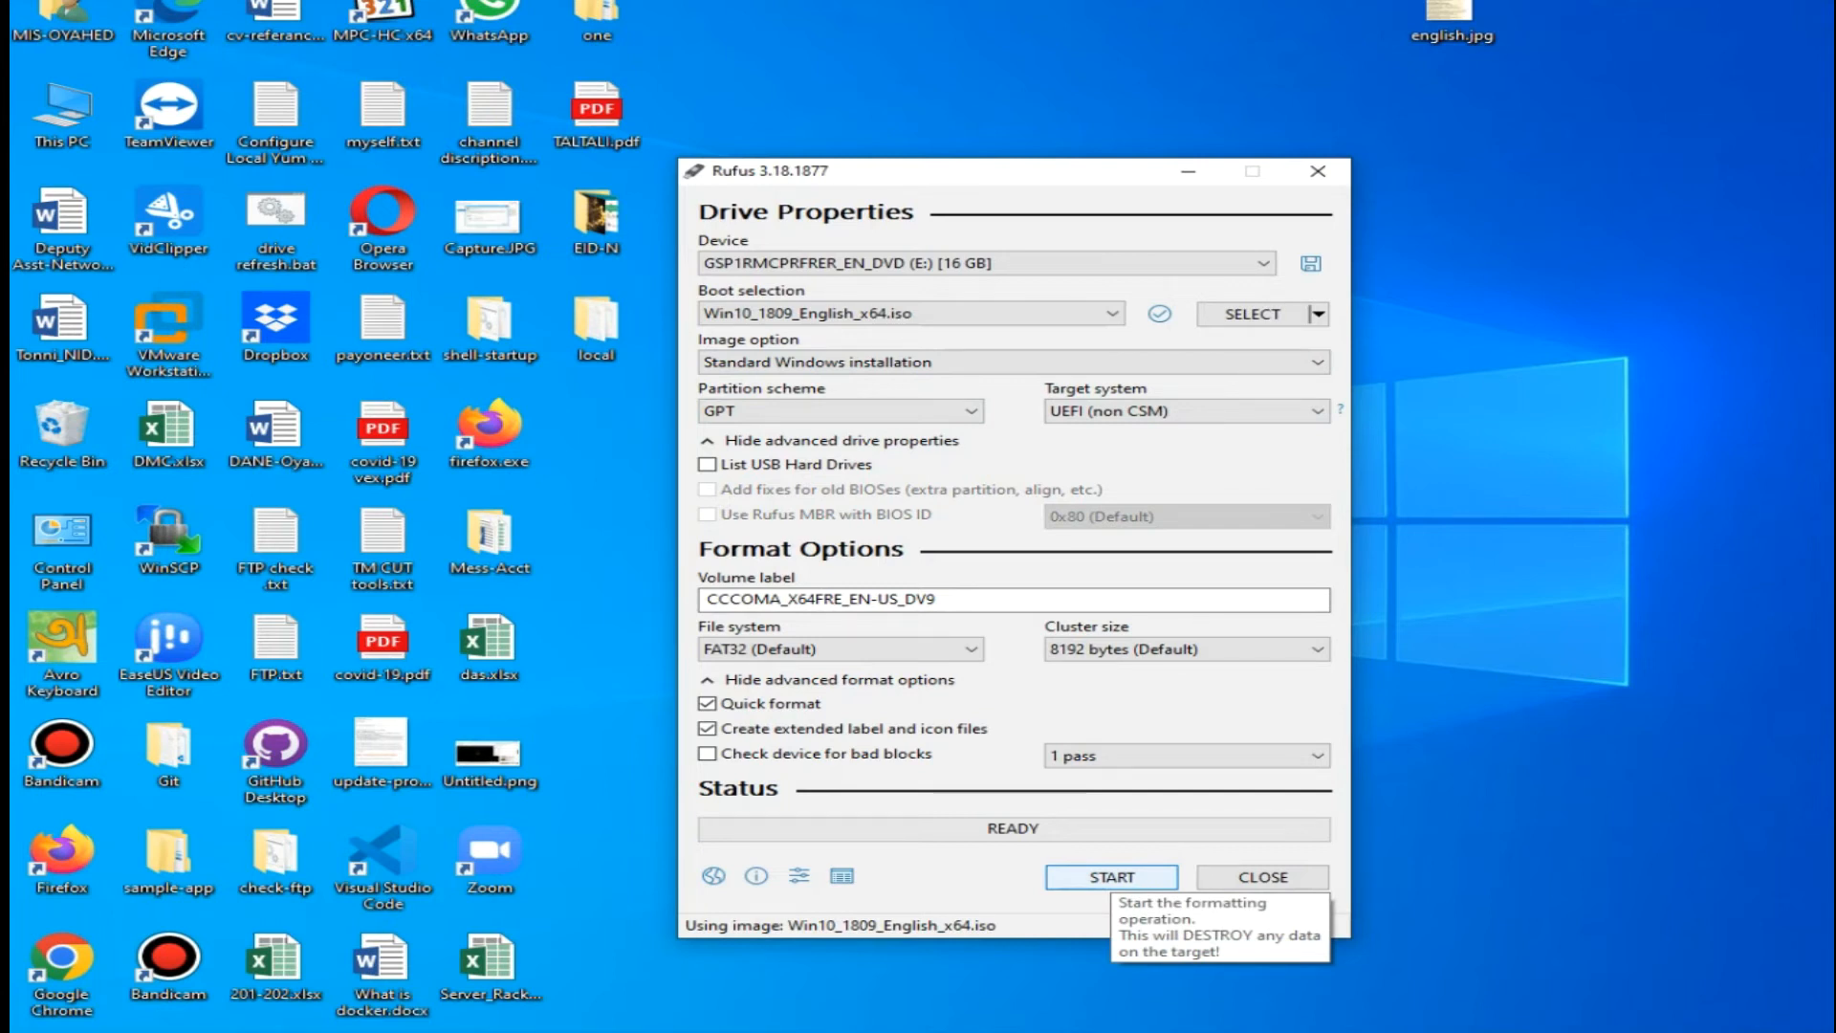
{"action": "left_click", "coordinate": [1112, 876]}
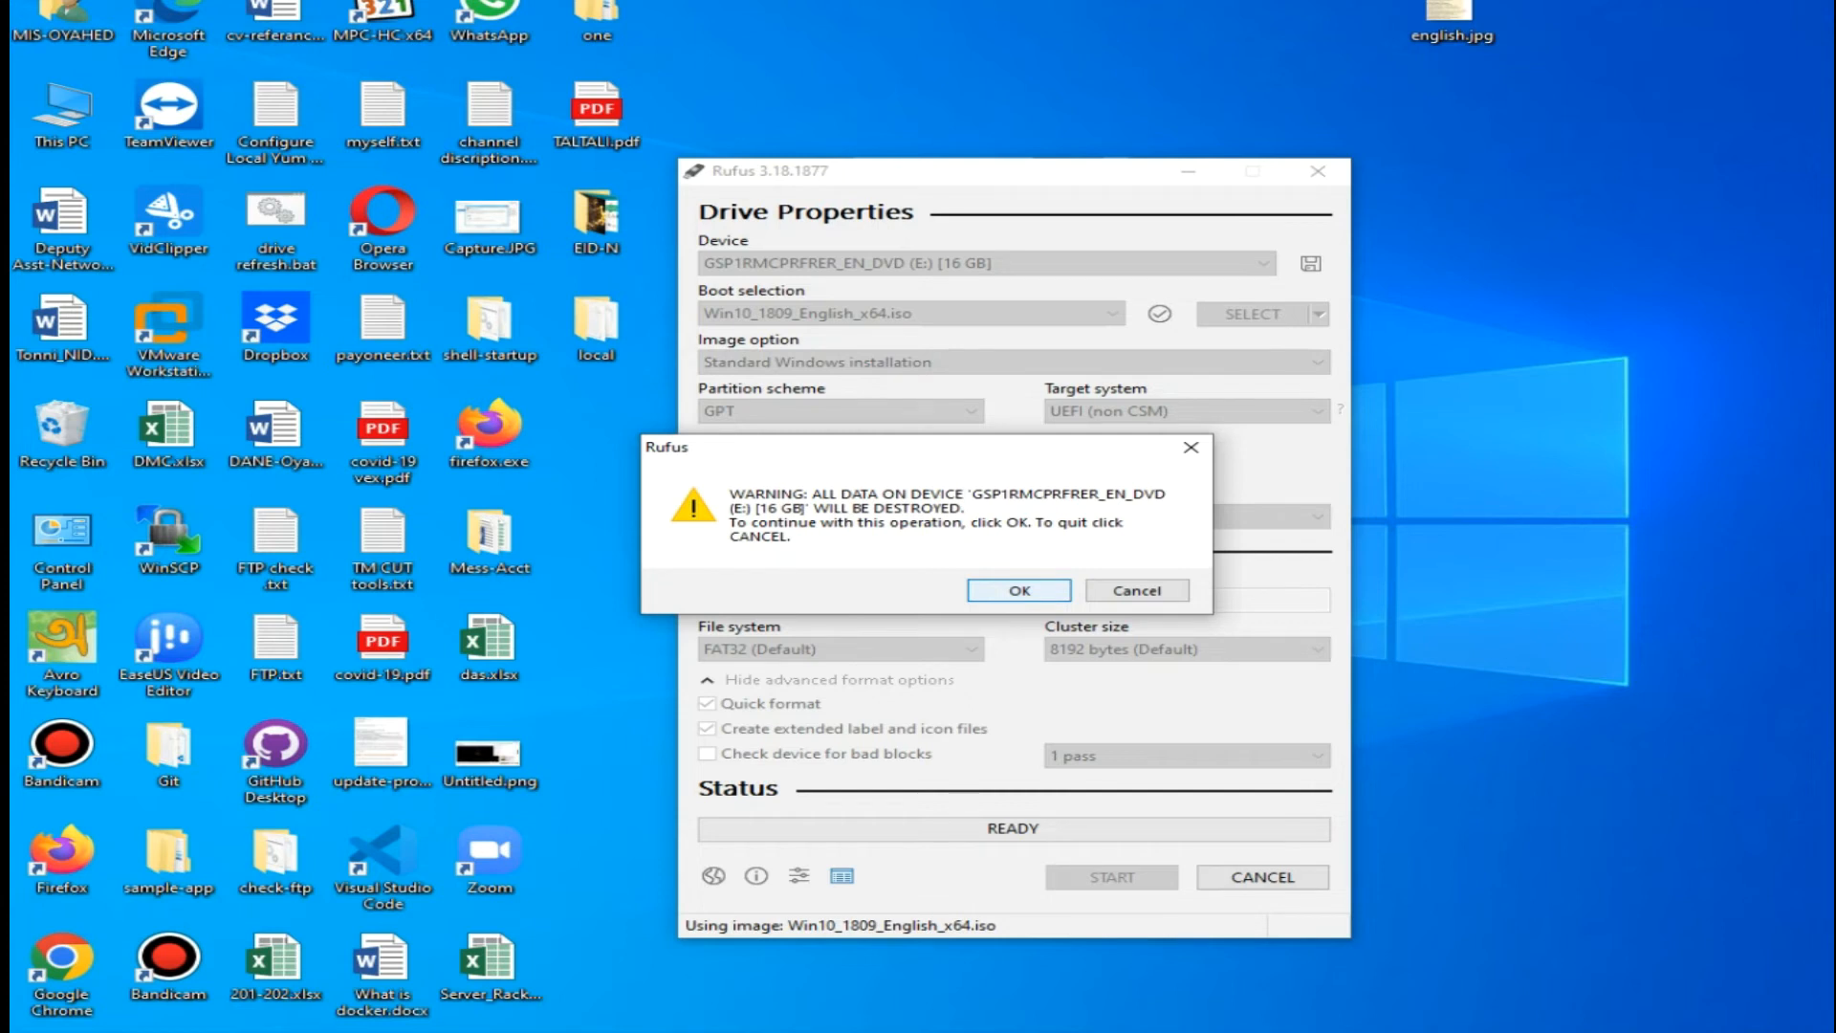
{"action": "key", "text": "Return"}
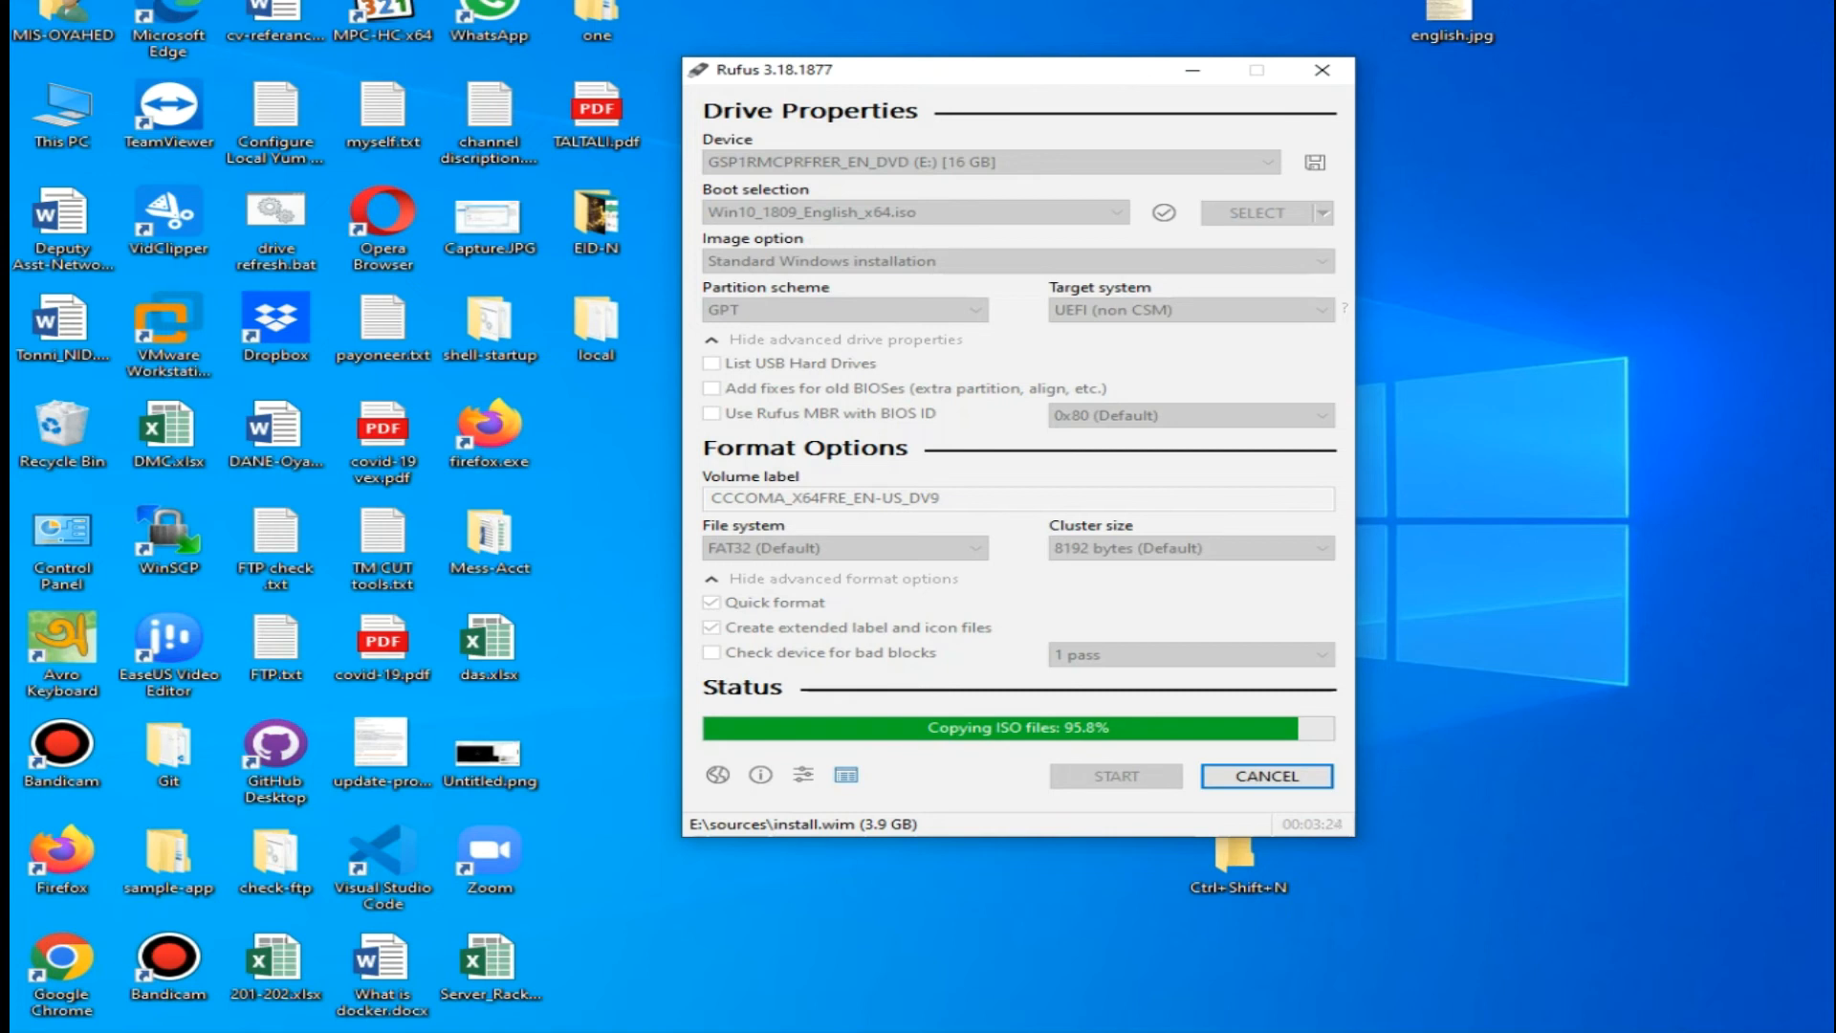
Step: Wait for the ISO files to finish copying to the USB drive and close Rufus
{"action": "left_click_drag", "start_coordinate": [976, 70], "coordinate": [895, 89]}
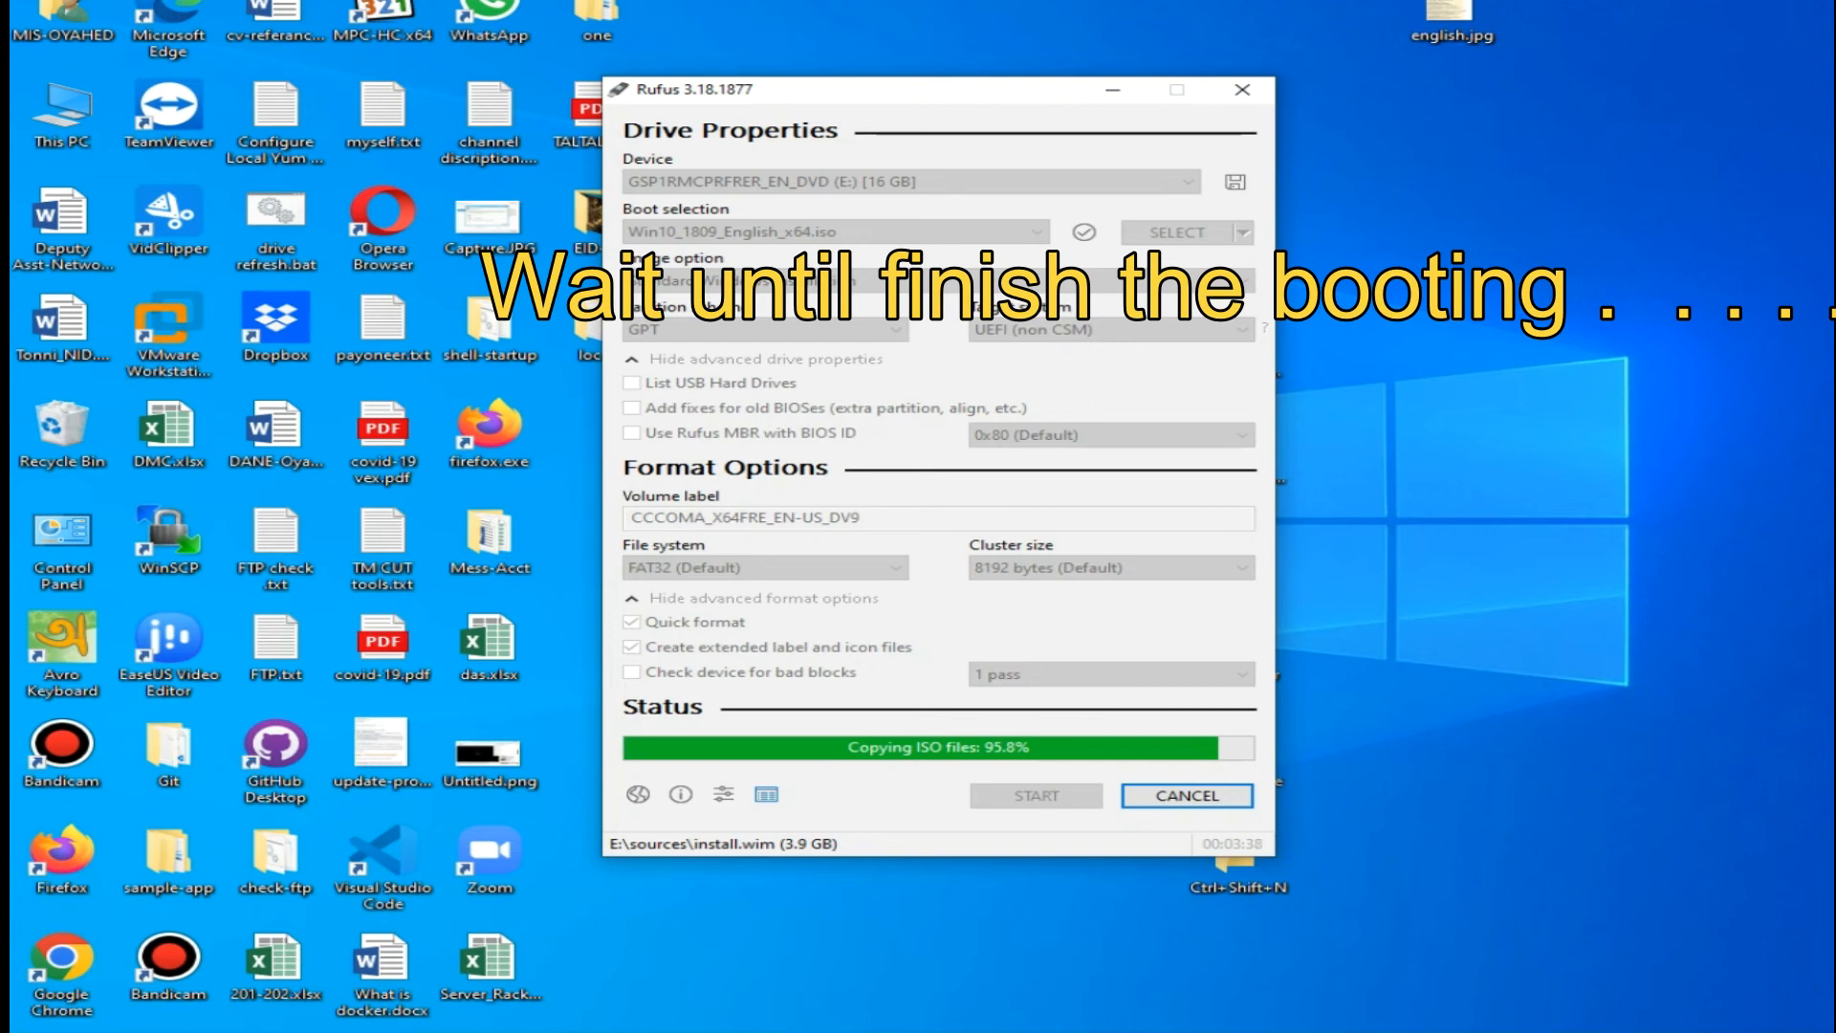
{"action": "left_click_drag", "start_coordinate": [918, 90], "coordinate": [983, 130]}
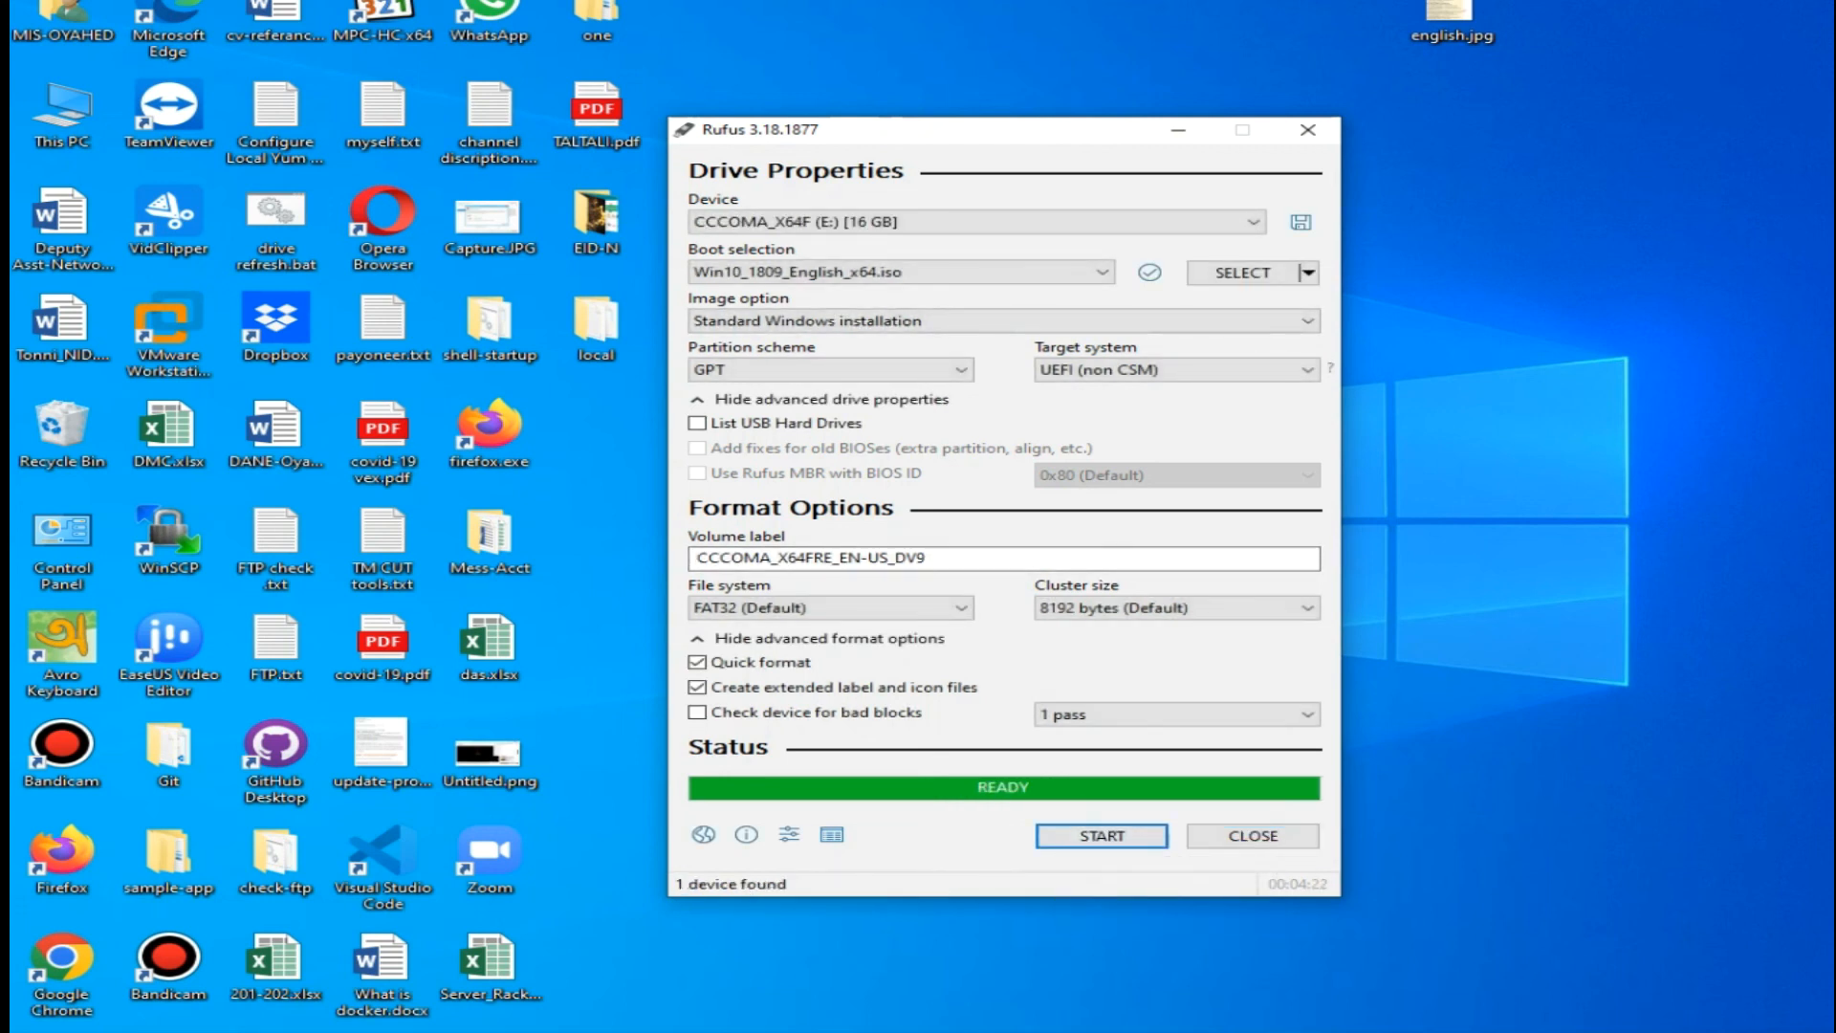
{"action": "left_click_drag", "start_coordinate": [957, 131], "coordinate": [990, 150]}
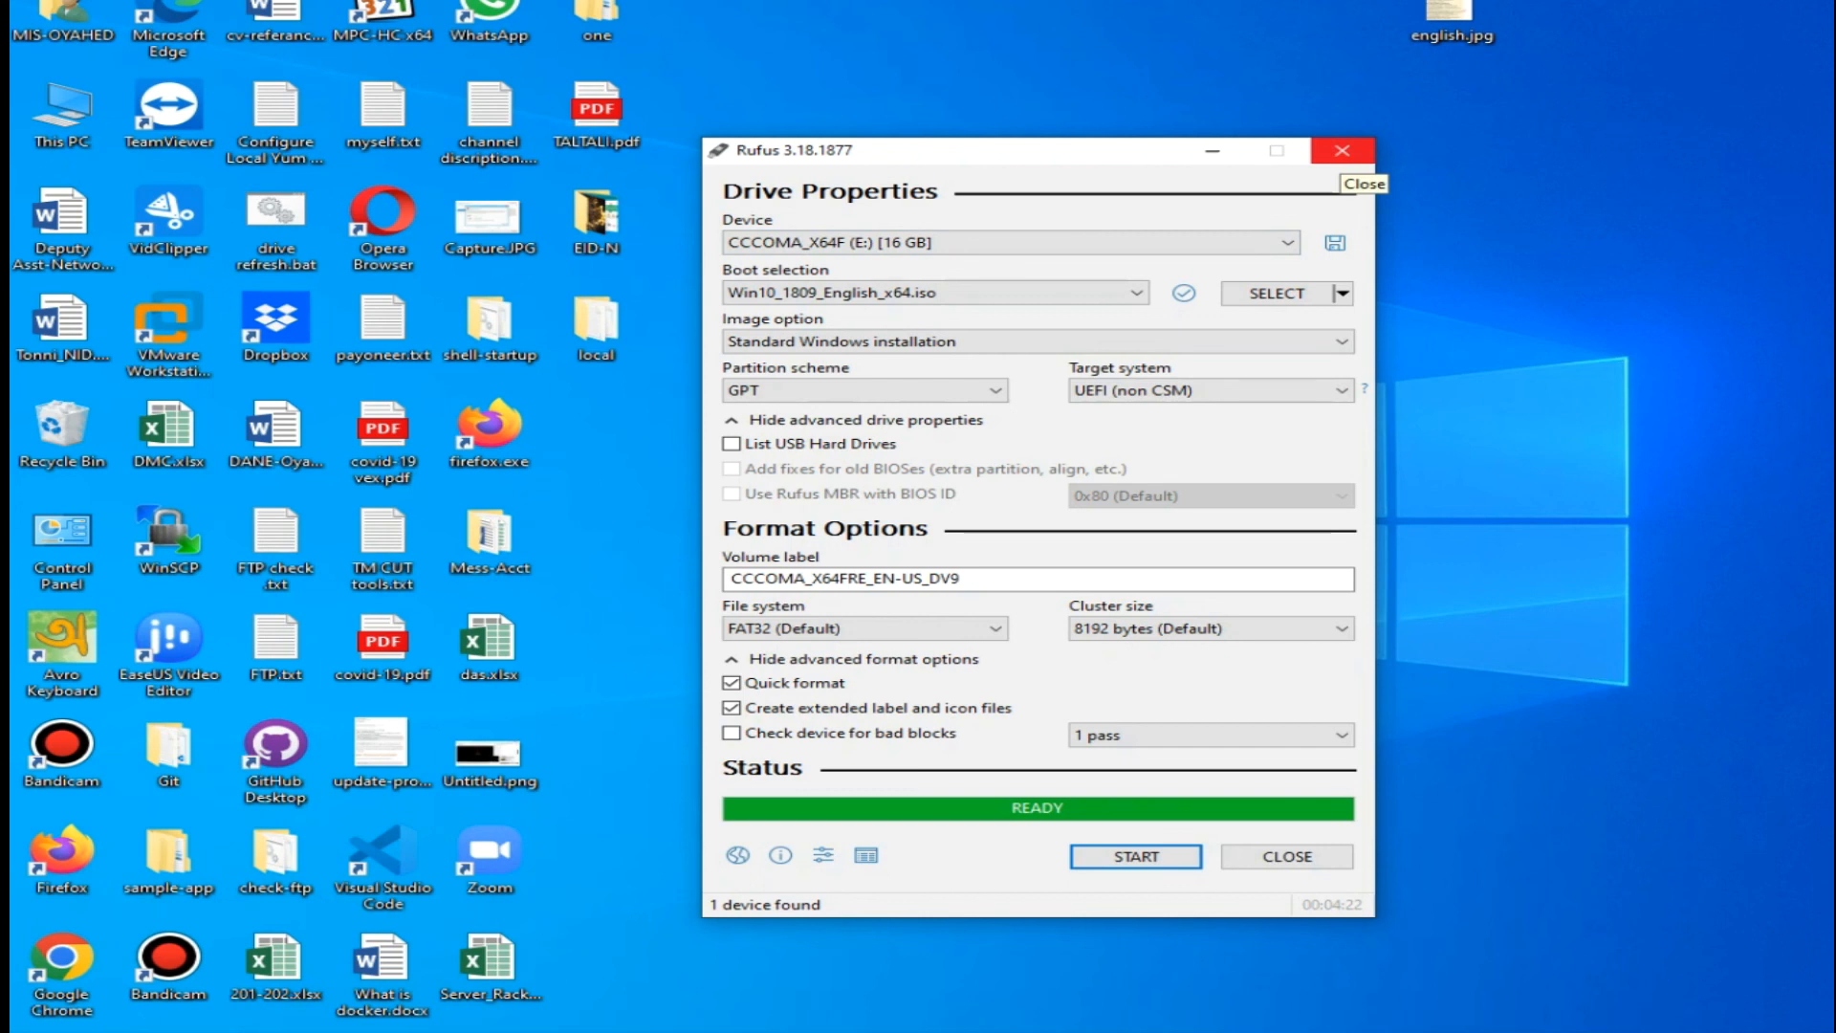
{"action": "left_click", "coordinate": [1341, 150]}
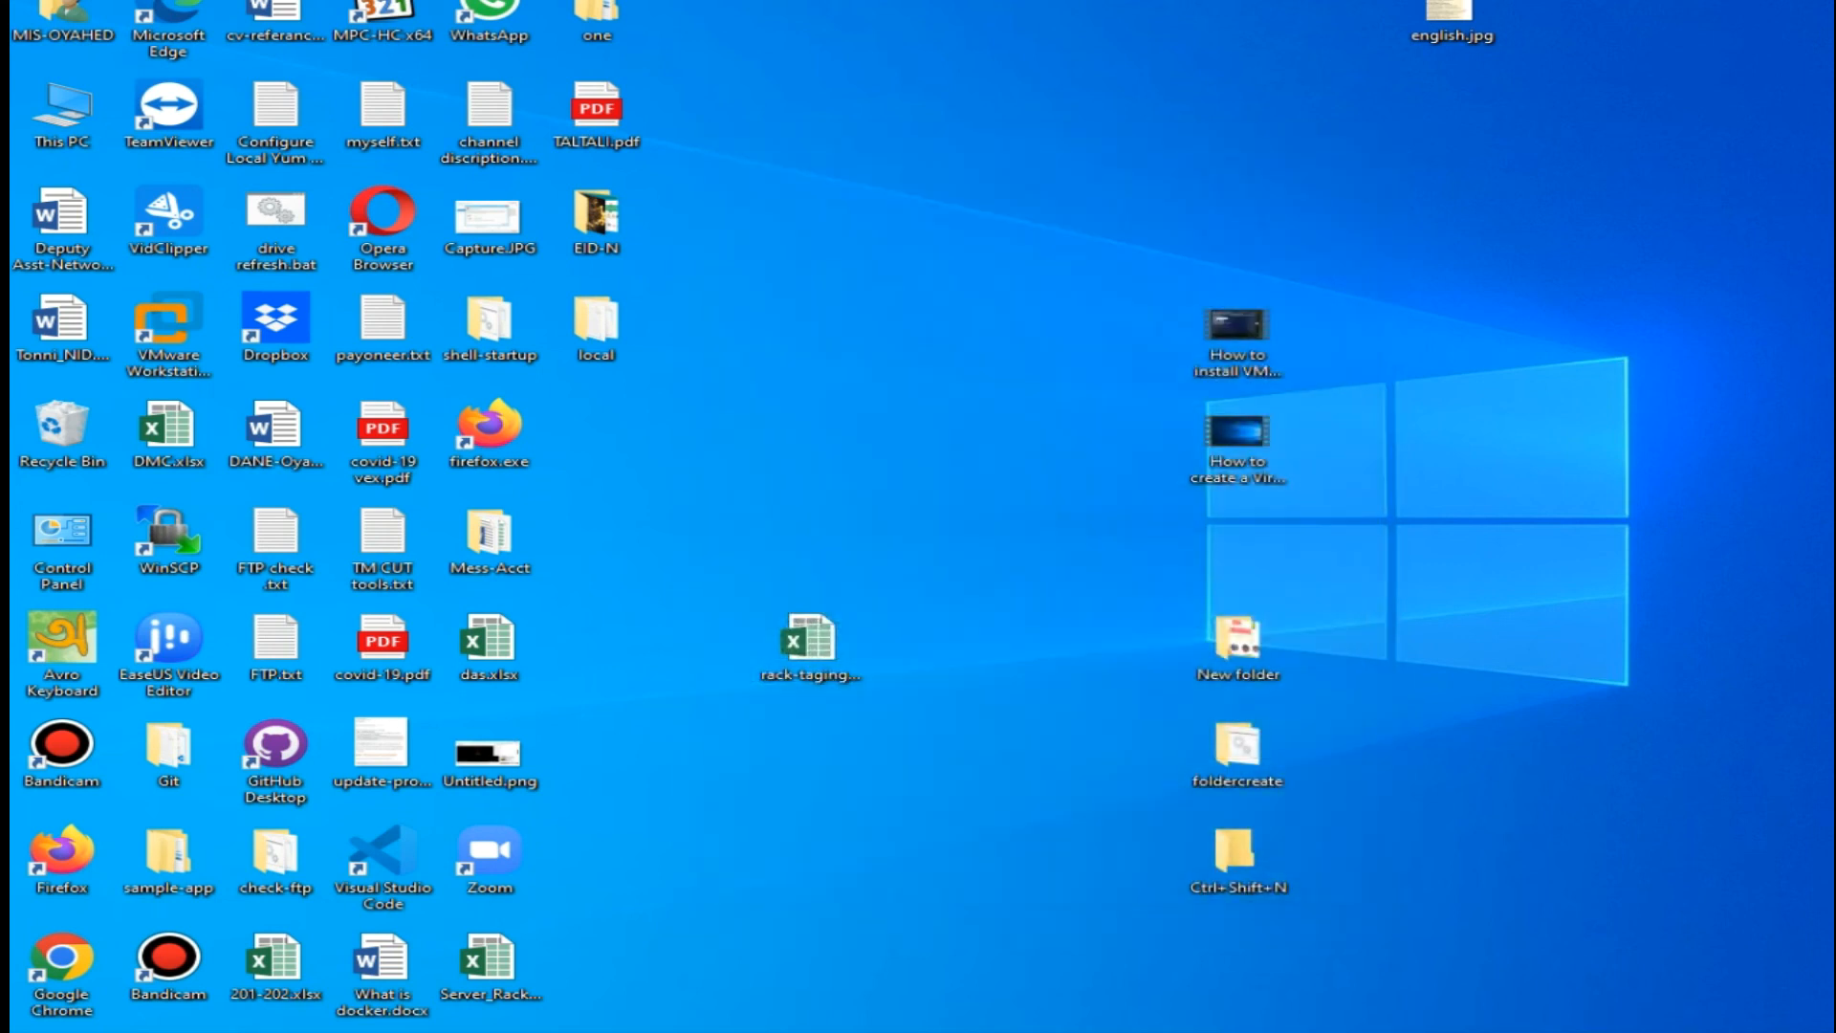